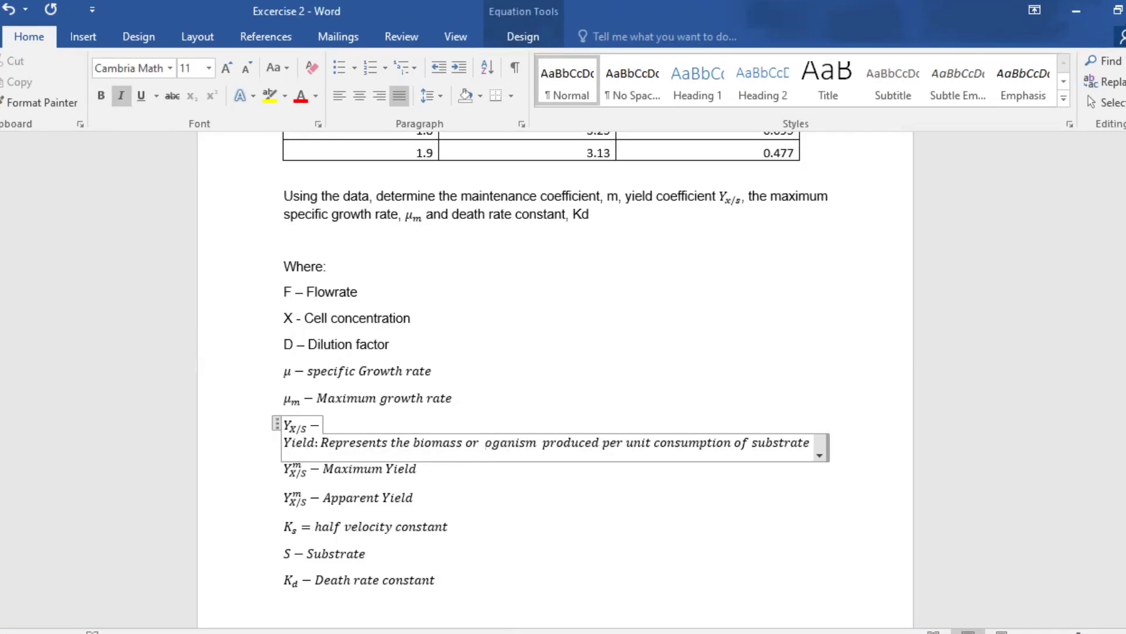
- Delete the stray character in the Yield definition and leave the equation
key(Delete)
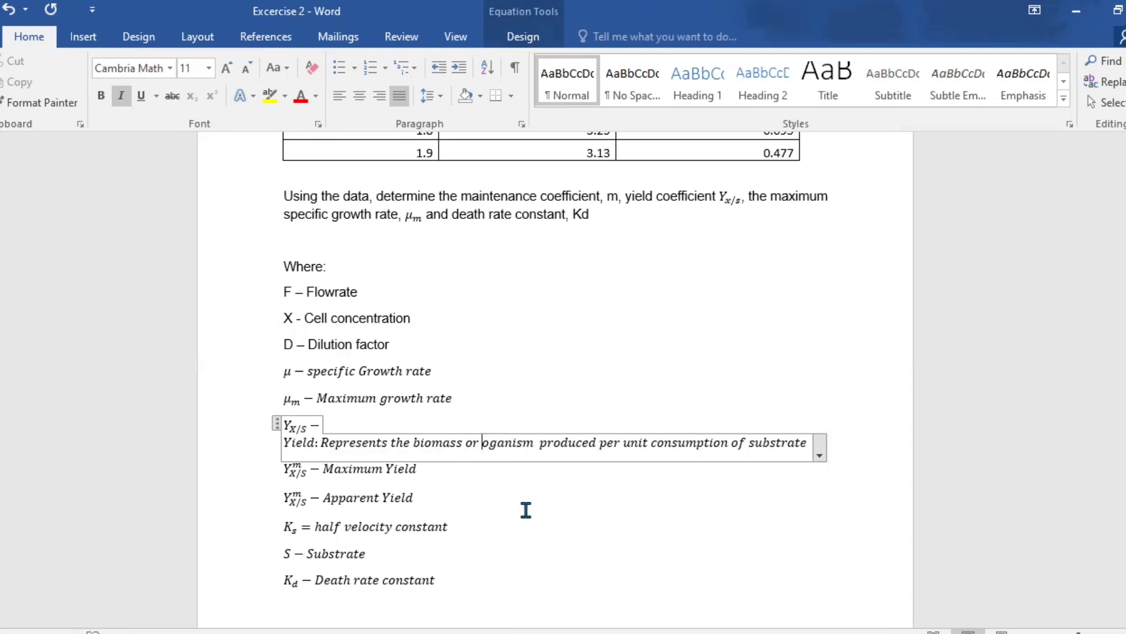
click(526, 510)
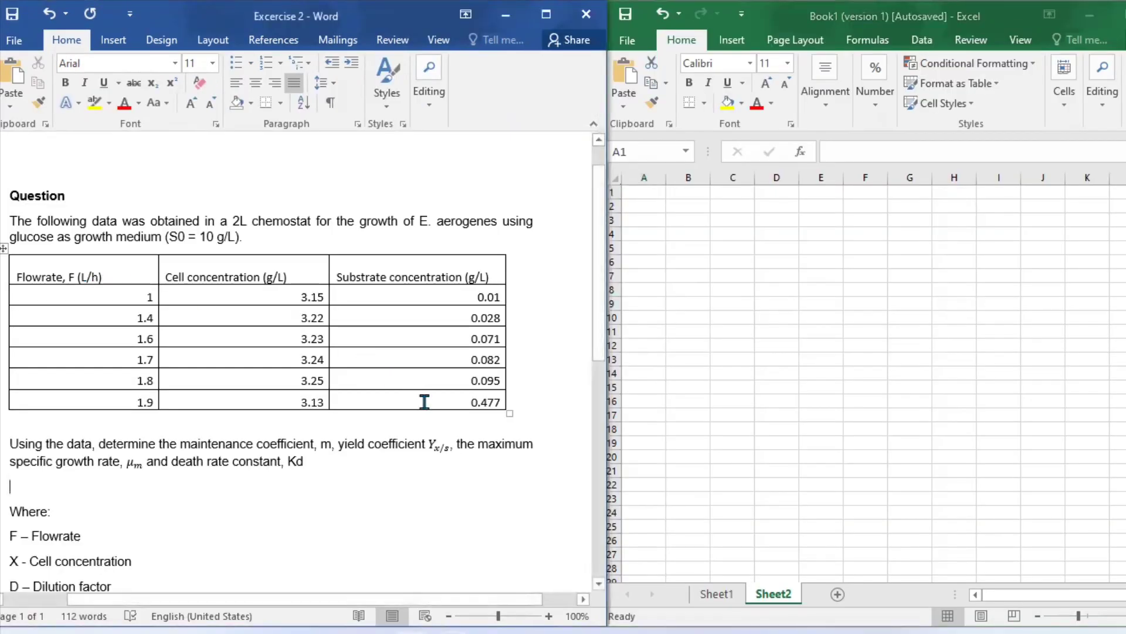
- Paste the Word chemostat table into Sheet2 at C4 and add the 'D = F/V' heading in F4
drag(23, 277, 434, 403)
key(ctrl+c)
click(732, 233)
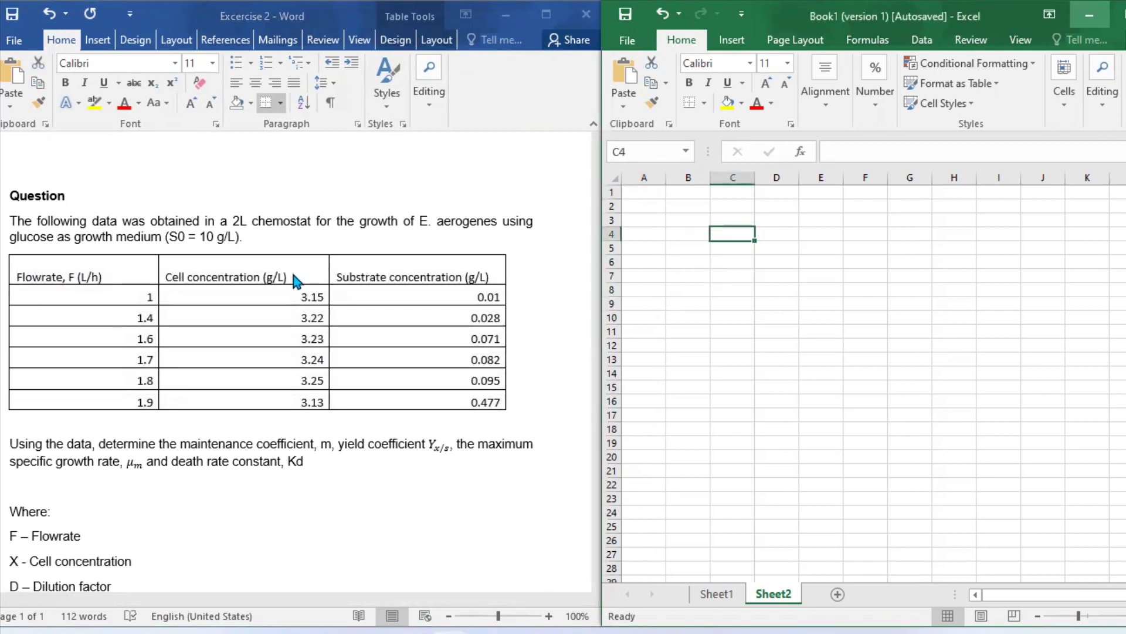
key(ctrl+v)
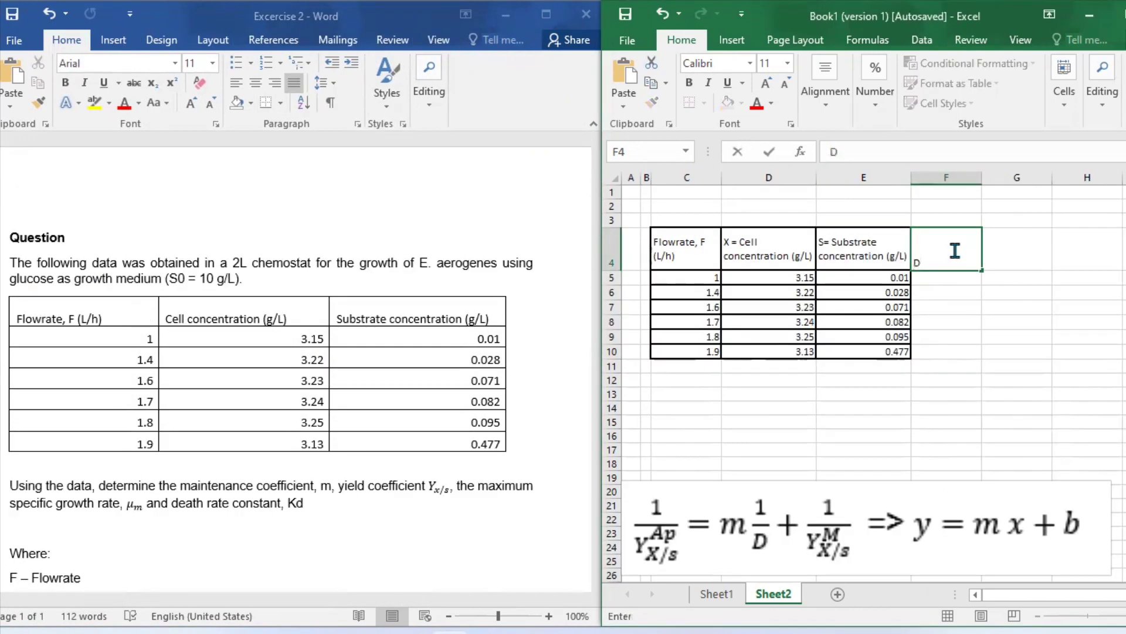
click(955, 250)
text(D = F/V)
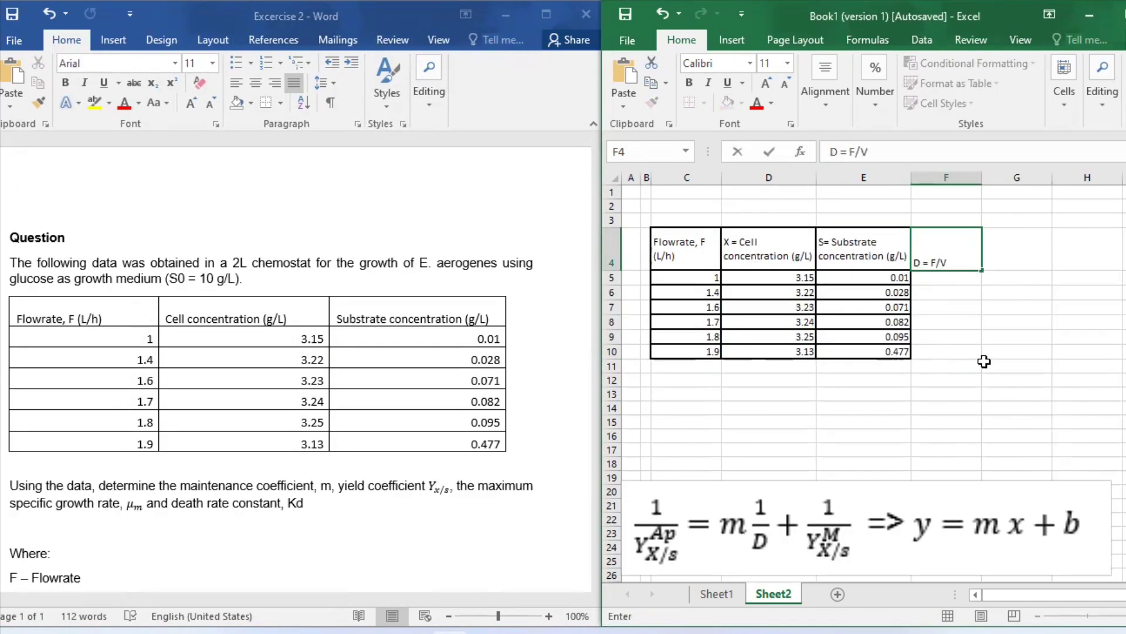
key(Return)
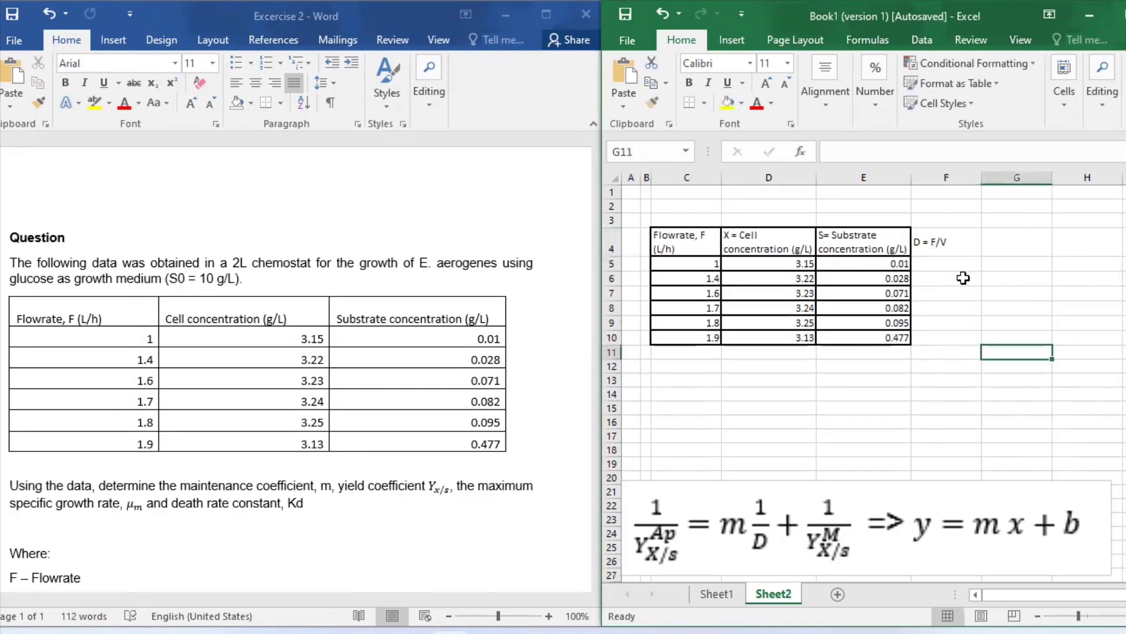
- Record 'V = 2L' above the table and enter the dilution rate formula =C5/$D2 in F5
click(713, 206)
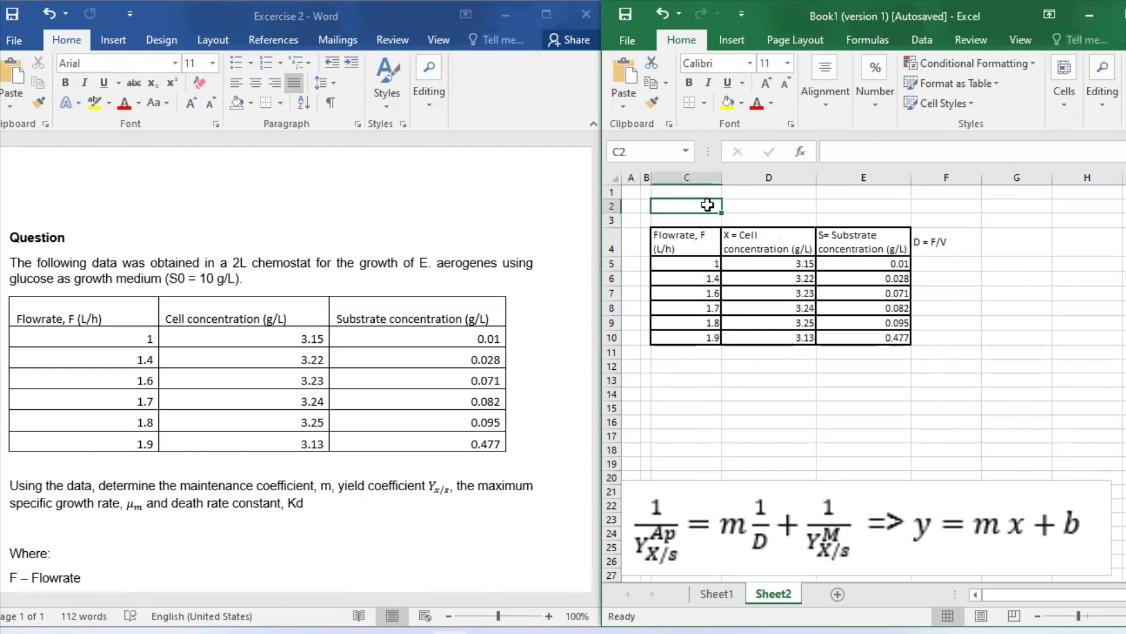
text(V = 2L)
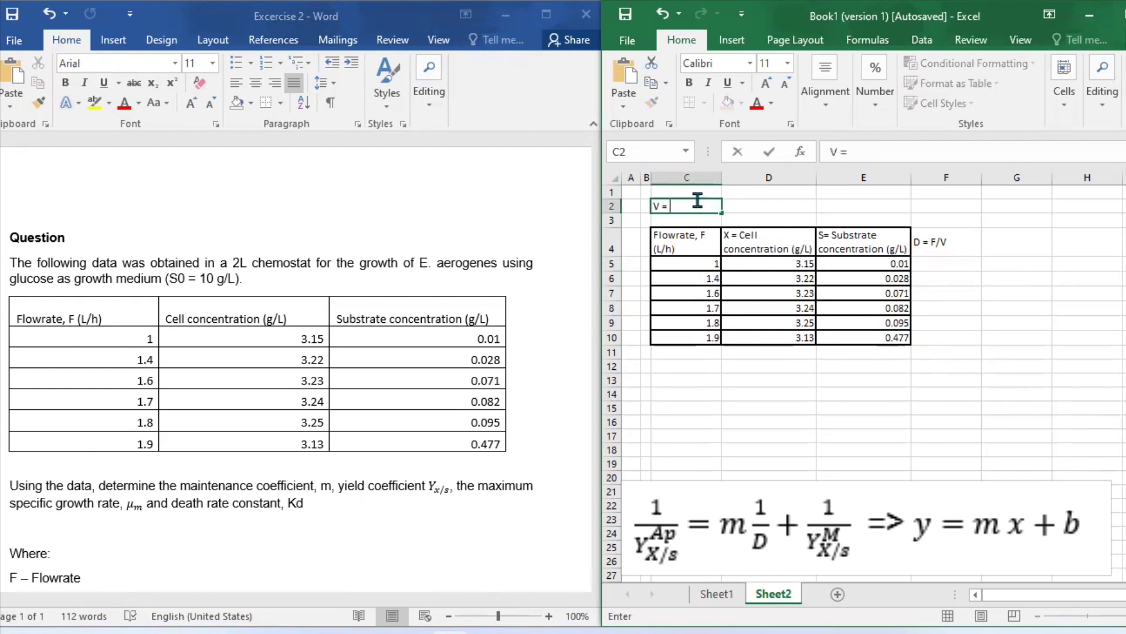
text(=)
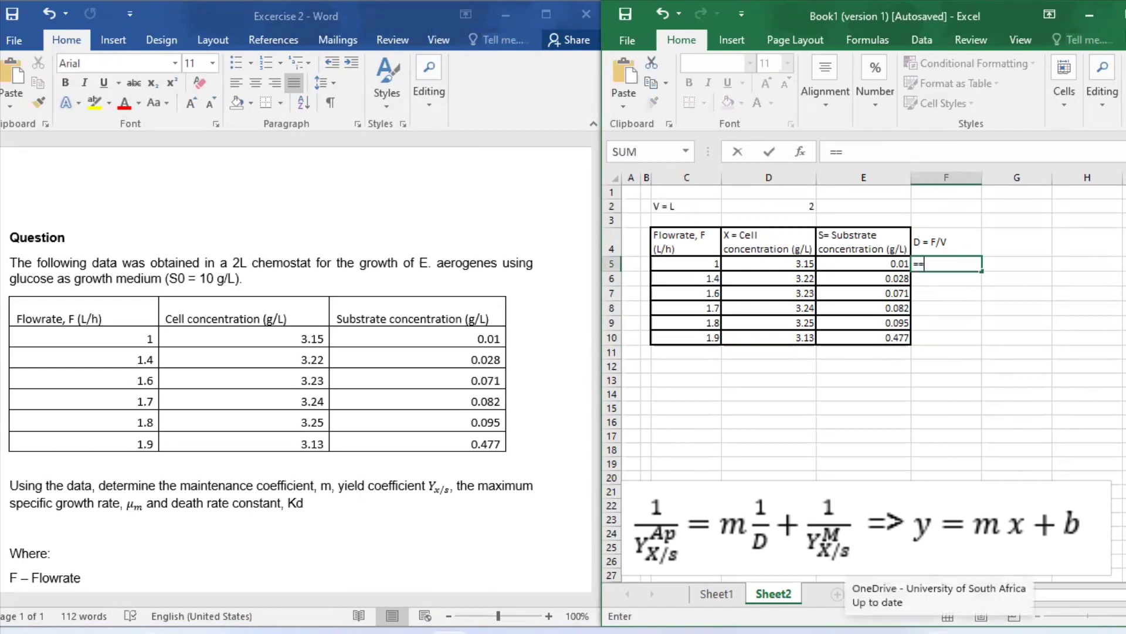
click(707, 265)
text(/)
click(763, 208)
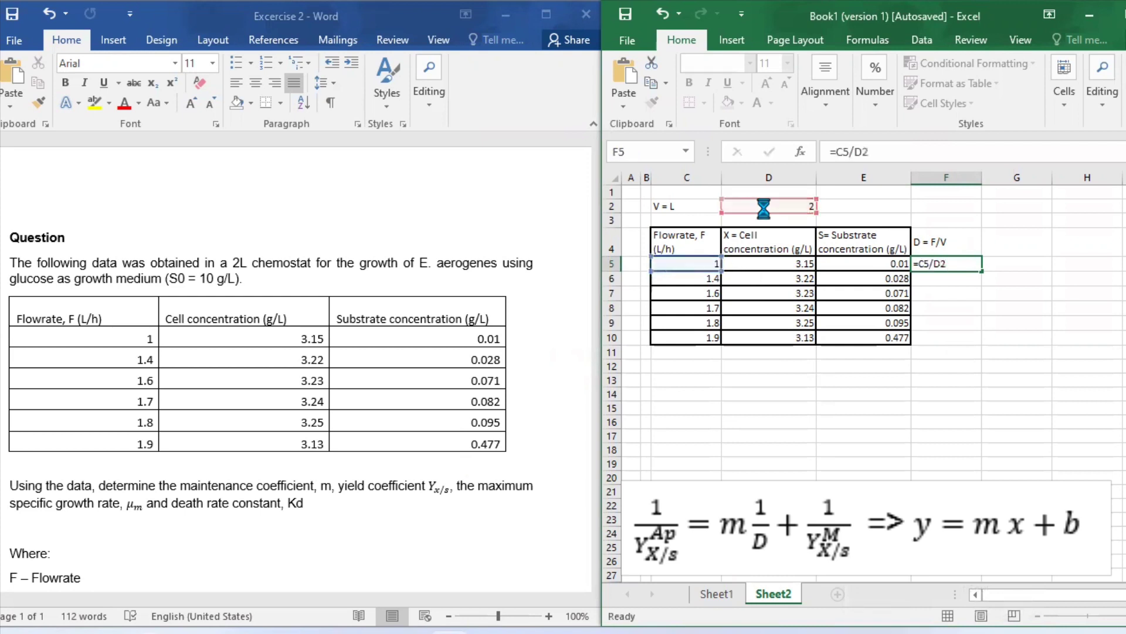
key(Return)
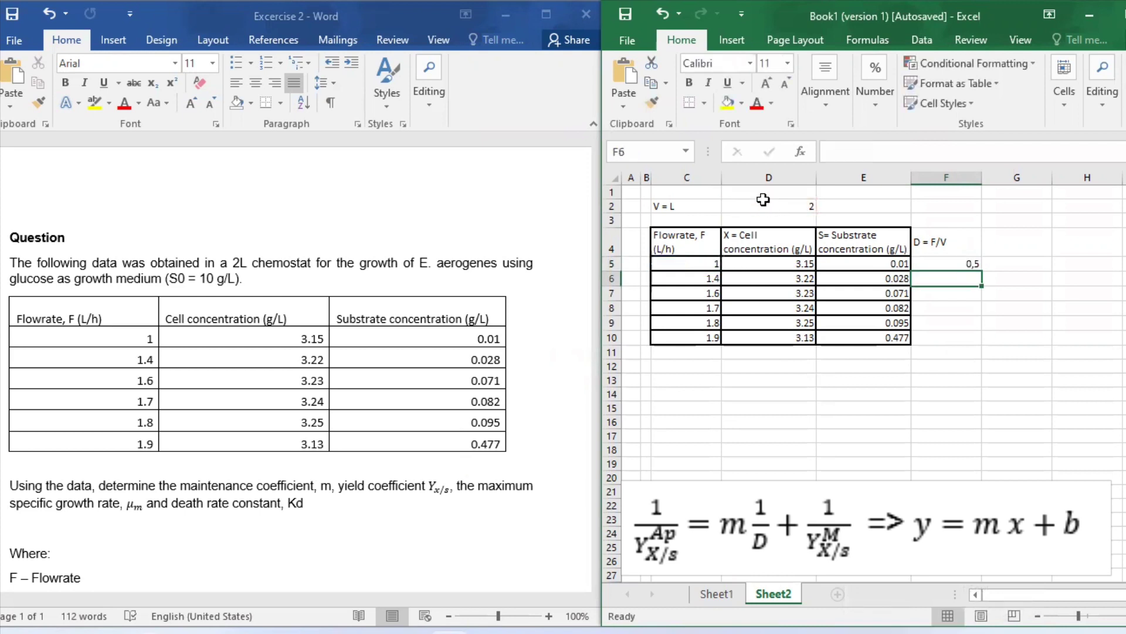
double_click(938, 264)
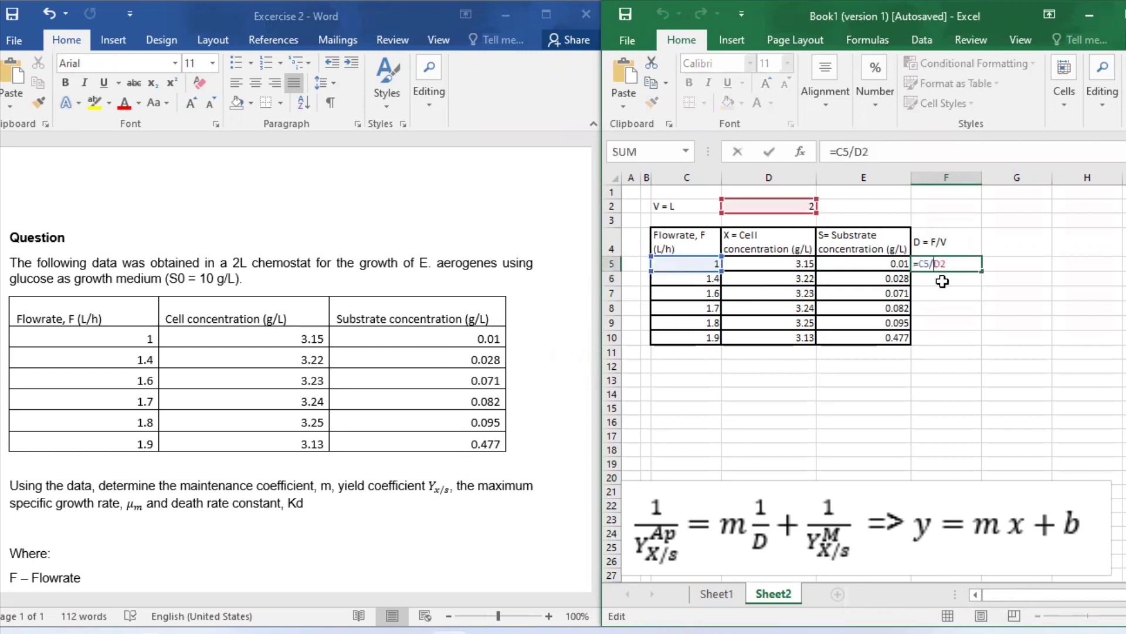
text($D$)
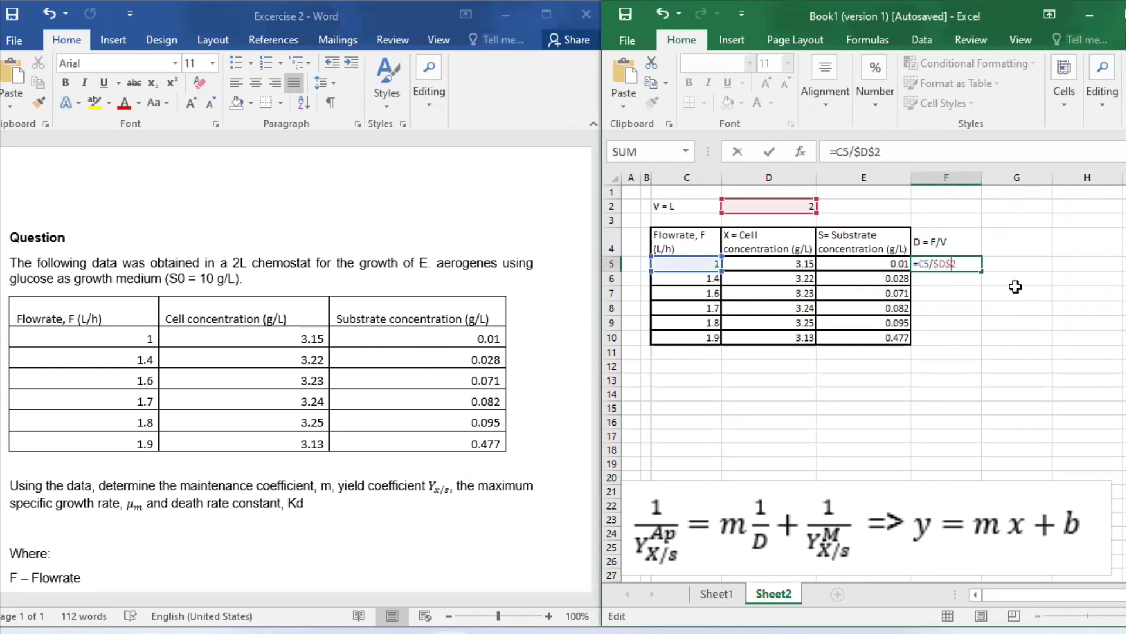
key(Return)
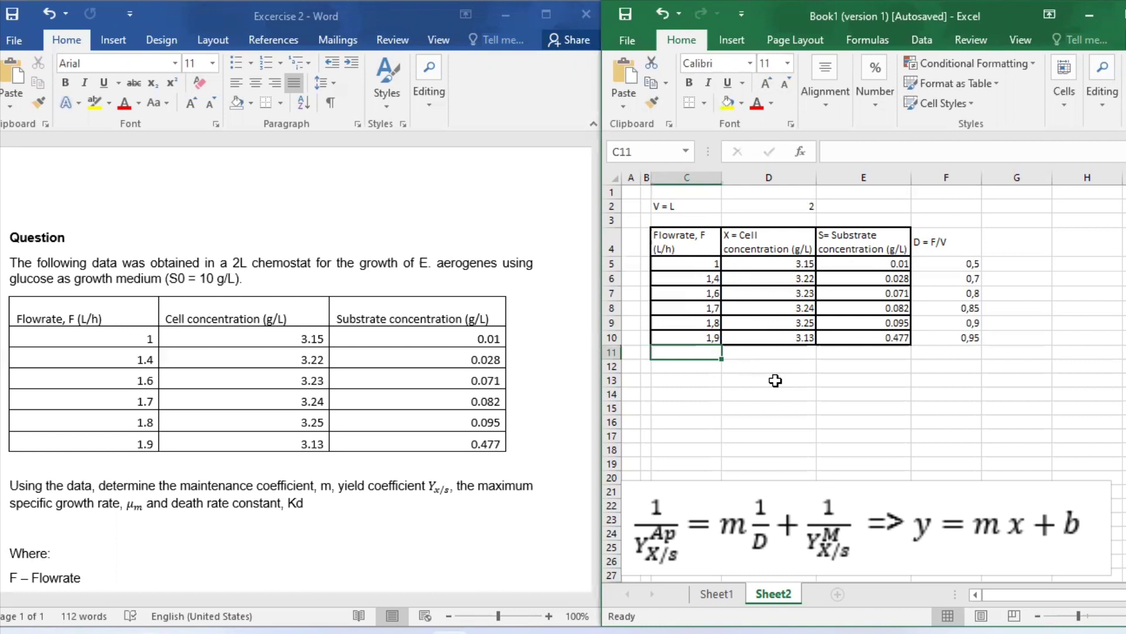
- Add an 'x - axis = 1/D' column with =1/F5 filled to row 10, shown to two decimals
click(988, 235)
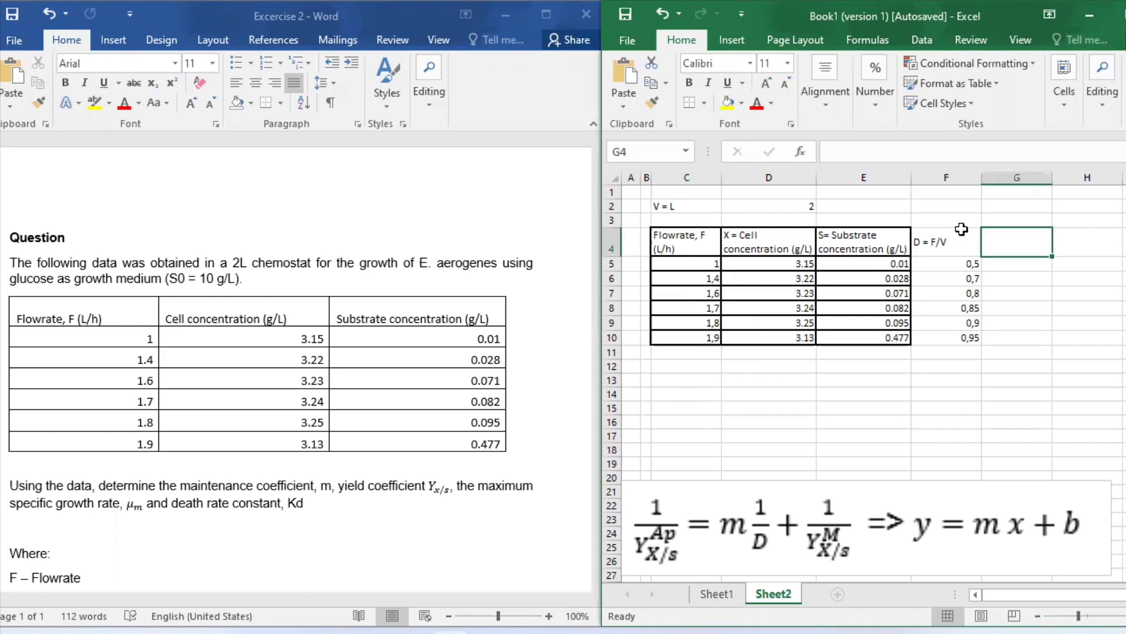
text(x - axis = 1/d)
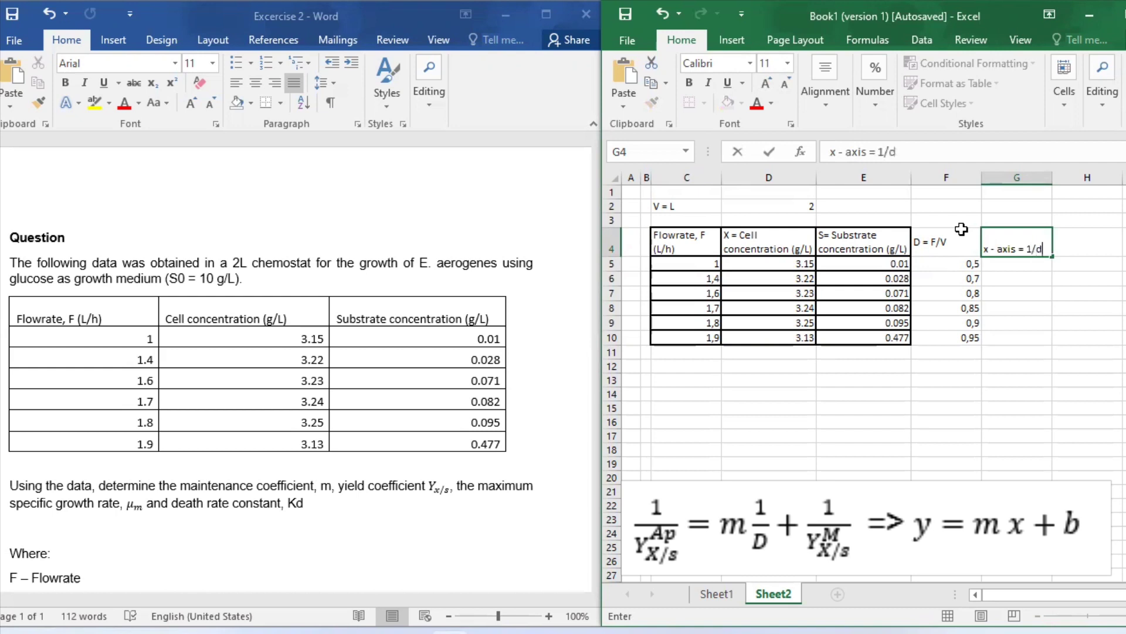
key(BackSpace)
text(D)
click(1009, 264)
text(=)
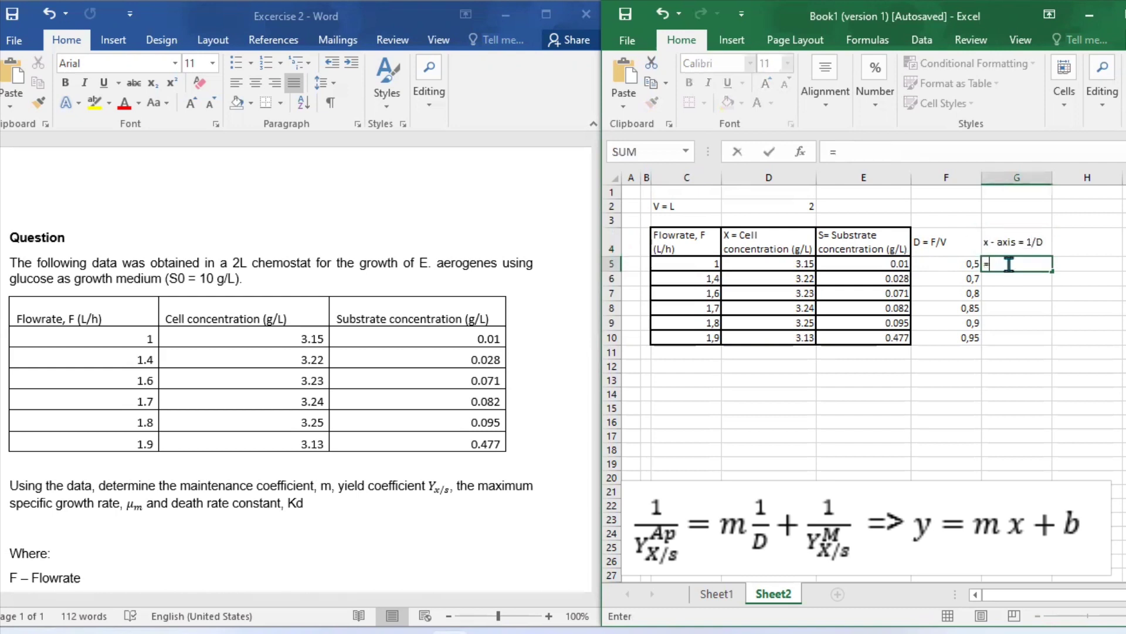
text(1/)
click(971, 263)
key(Return)
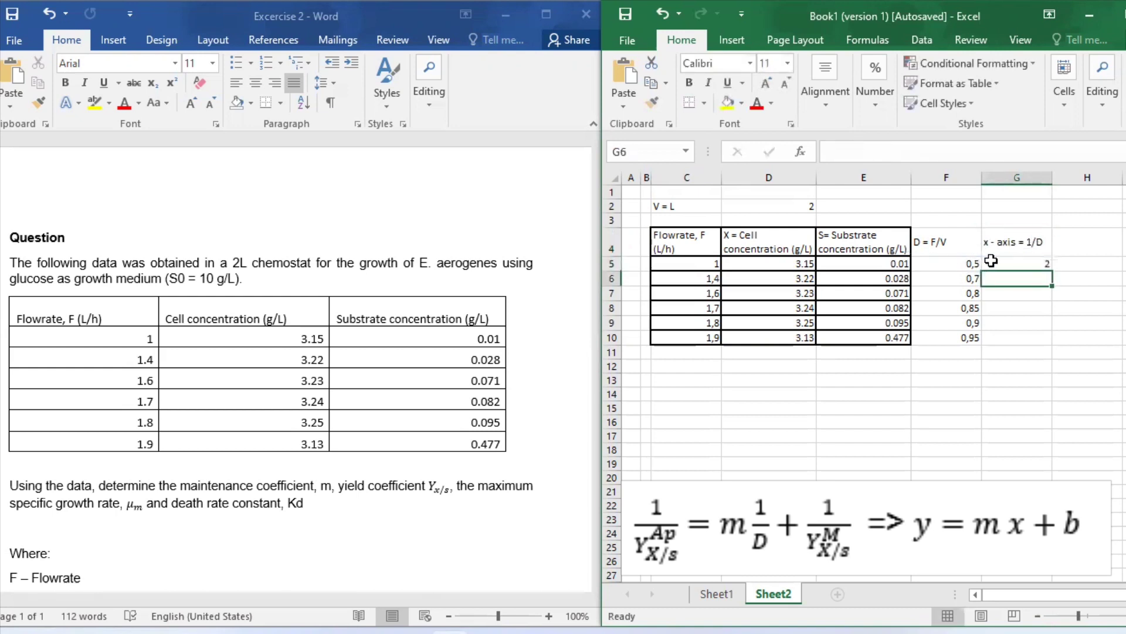
click(991, 264)
double_click(1052, 271)
click(876, 88)
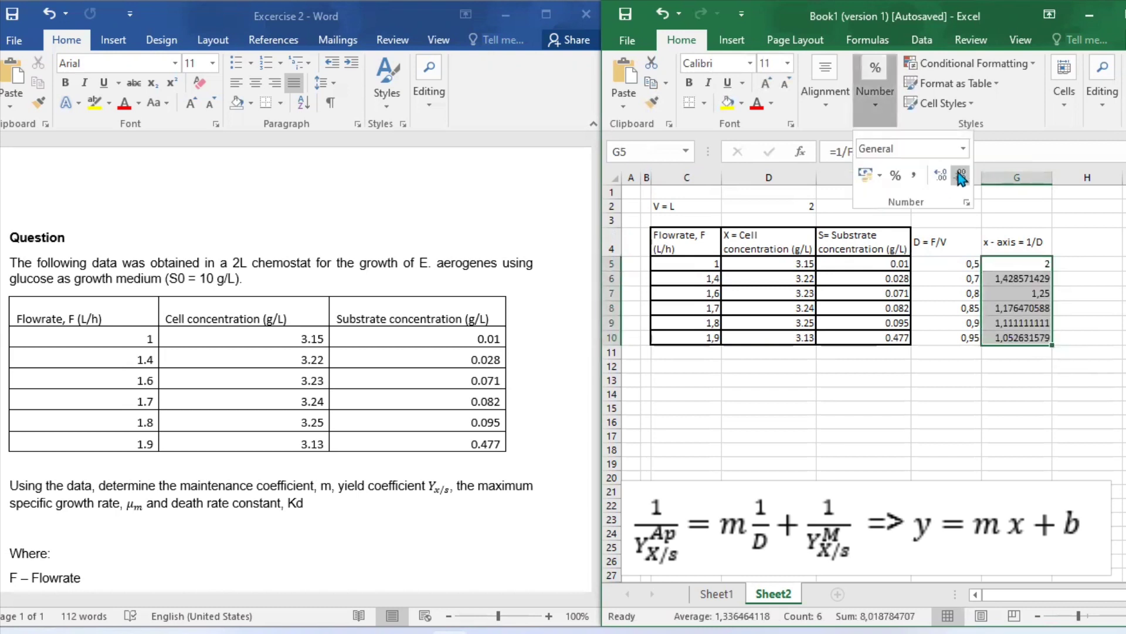
click(960, 176)
click(960, 176)
- Add the apparent yield column X/(S0−S) with absolute S0, filled down, plus the 'Y axis = 1/ Y x/s (AP)' heading
click(1088, 242)
text(Y x/s (AP) = X/()
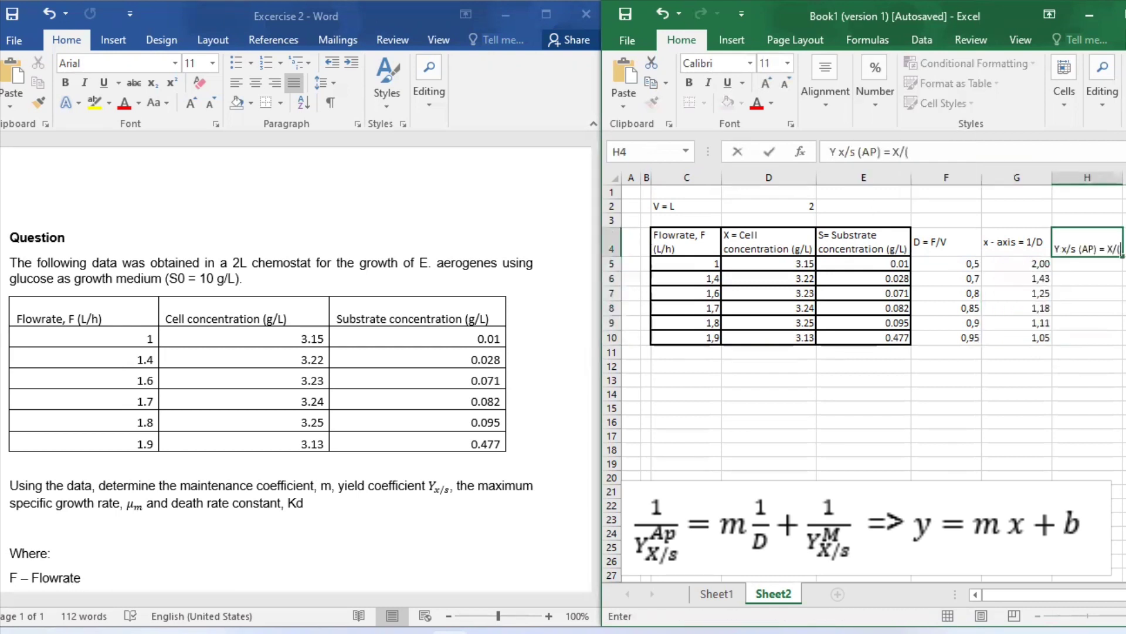
text(S)
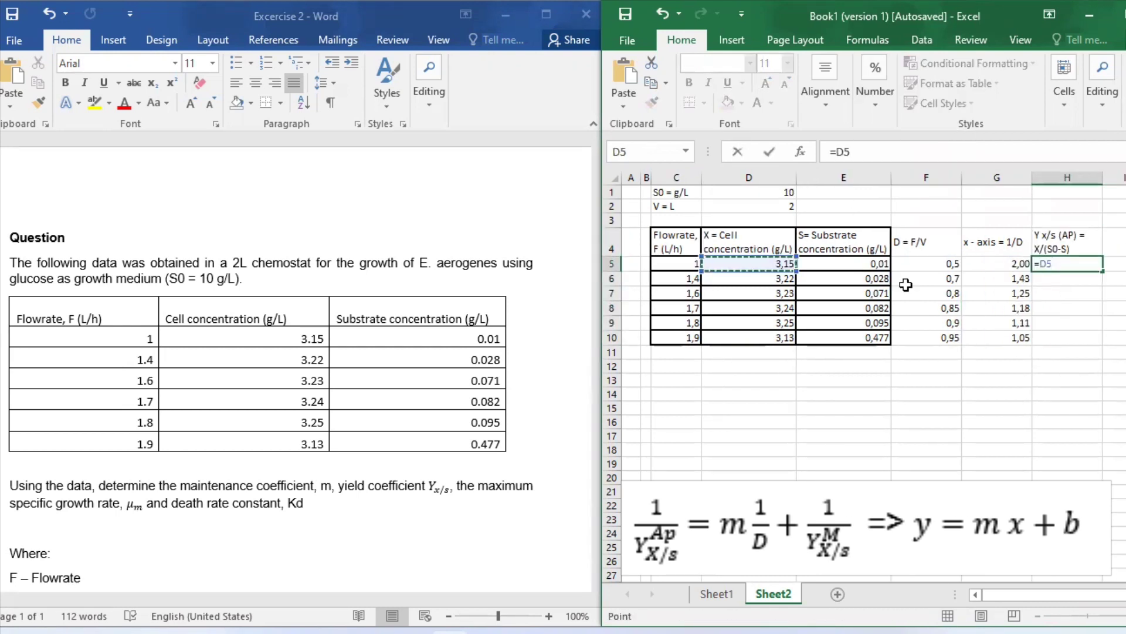
text(/()
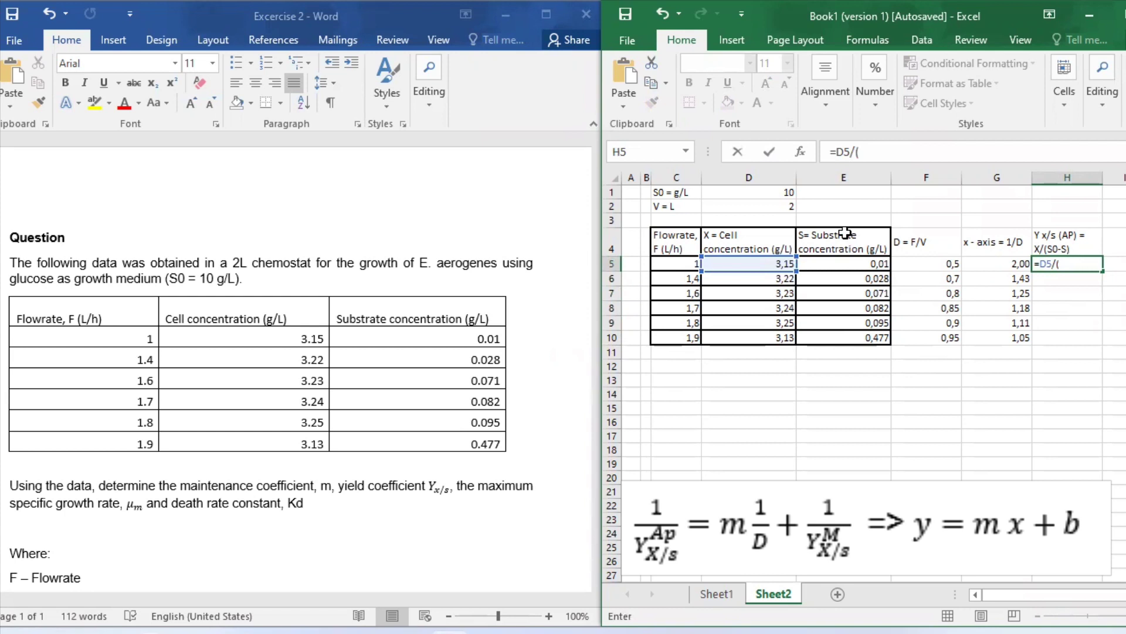
click(769, 194)
key(F4)
key(F4)
key(F4)
text(-E5))
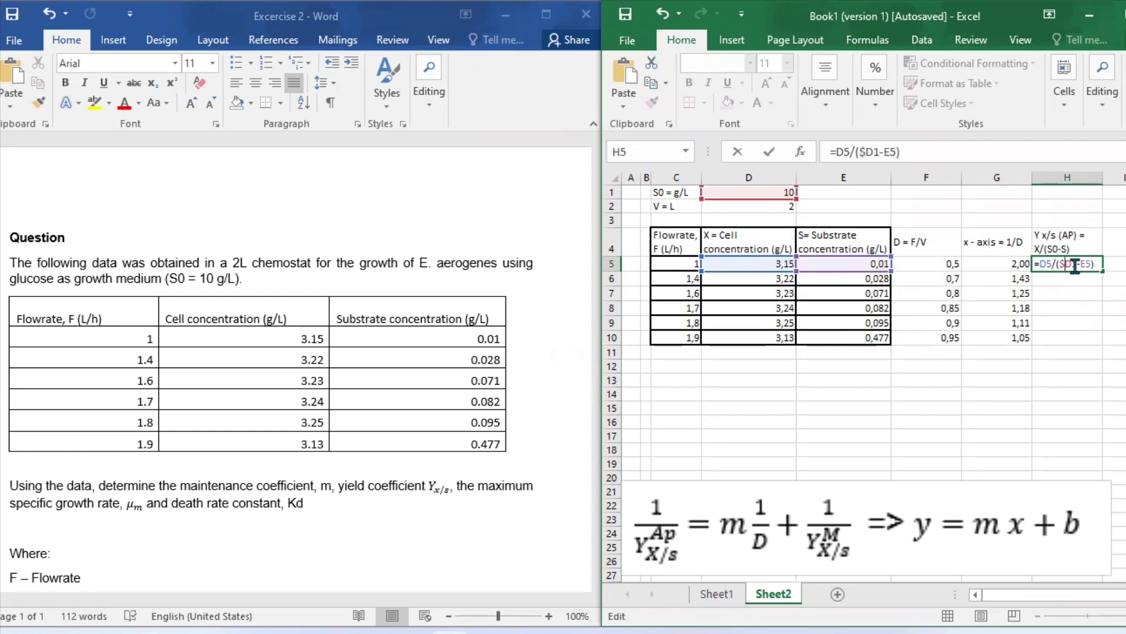
key(ctrl+Return)
double_click(1103, 270)
click(1114, 249)
text(Y axis = 1/ Y)
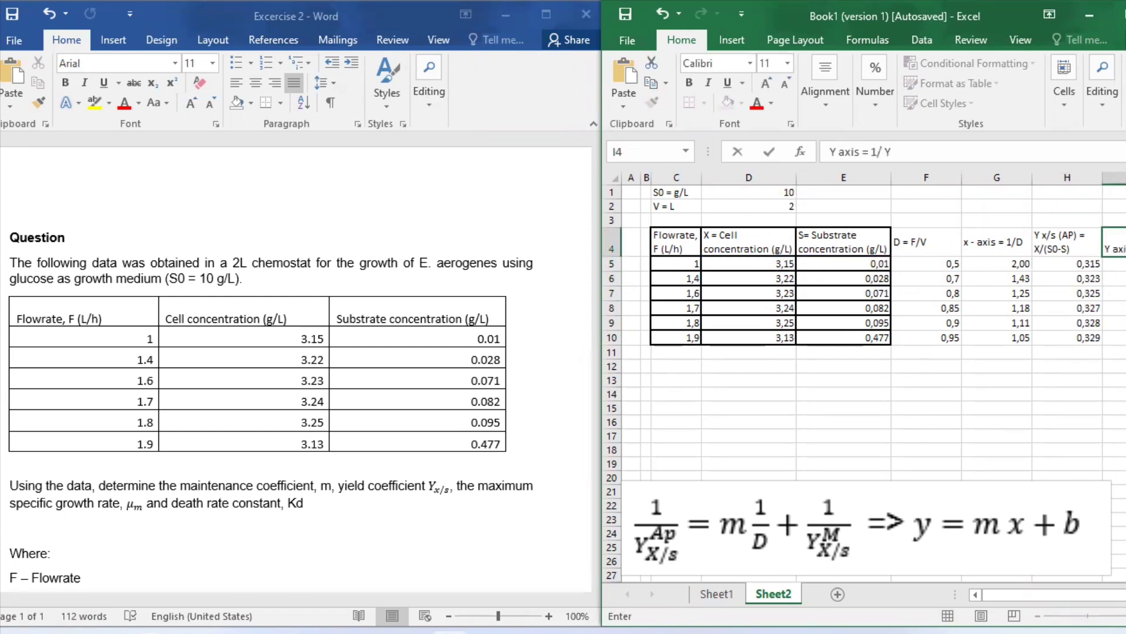
text( x/s (AP))
key(Return)
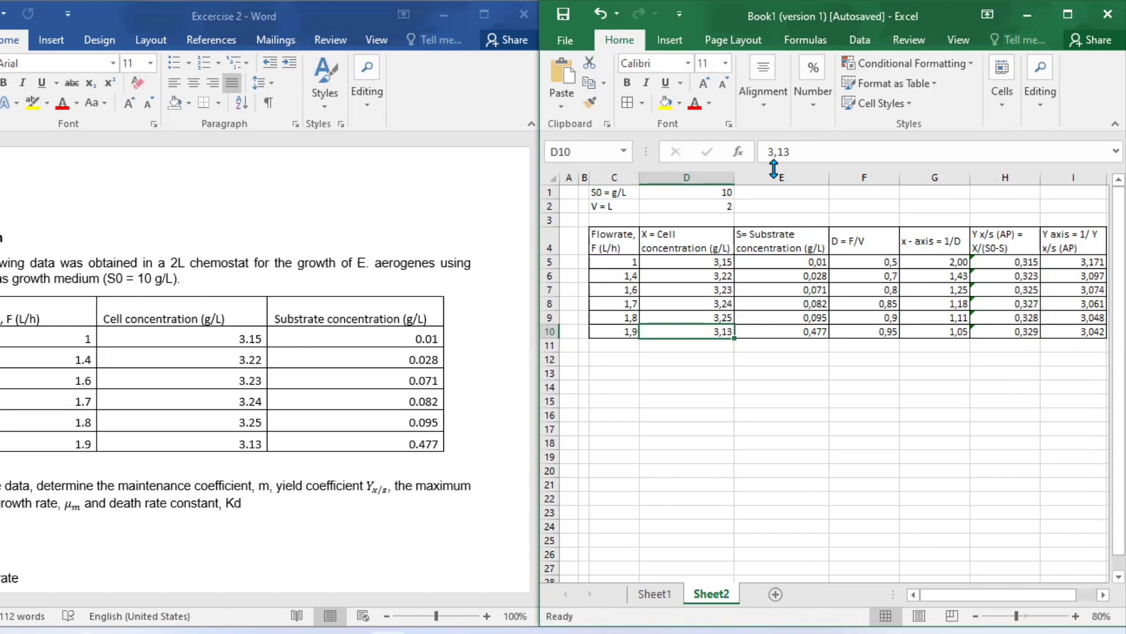
- Insert a recommended scatter chart of the 1/D and y-axis columns
click(660, 497)
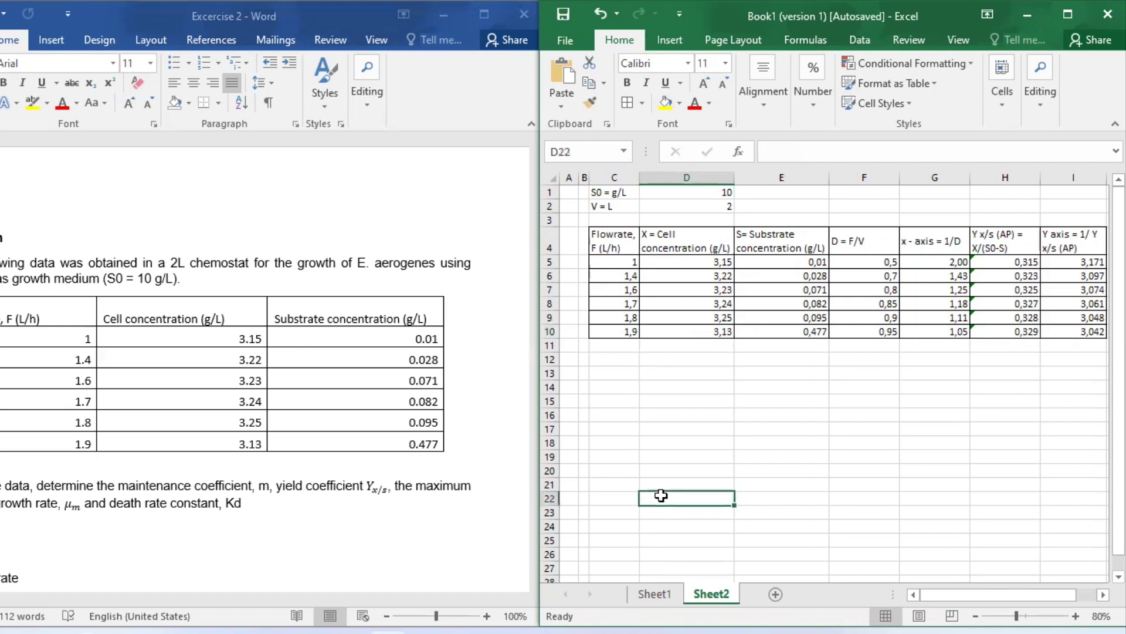
drag(907, 243, 943, 327)
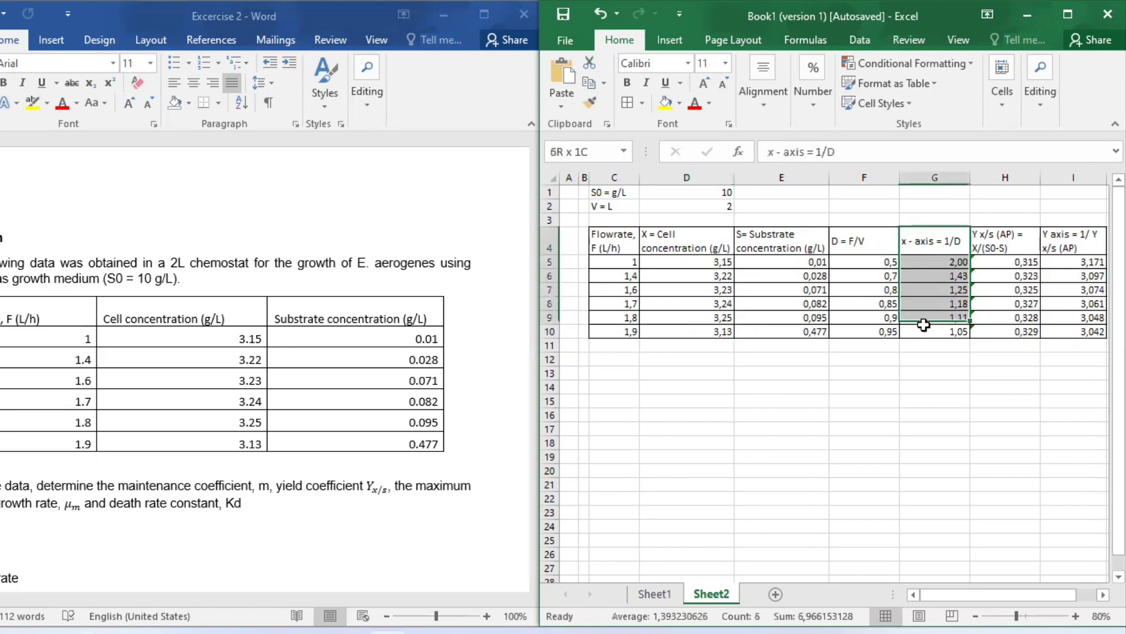
drag(1039, 236, 1056, 332)
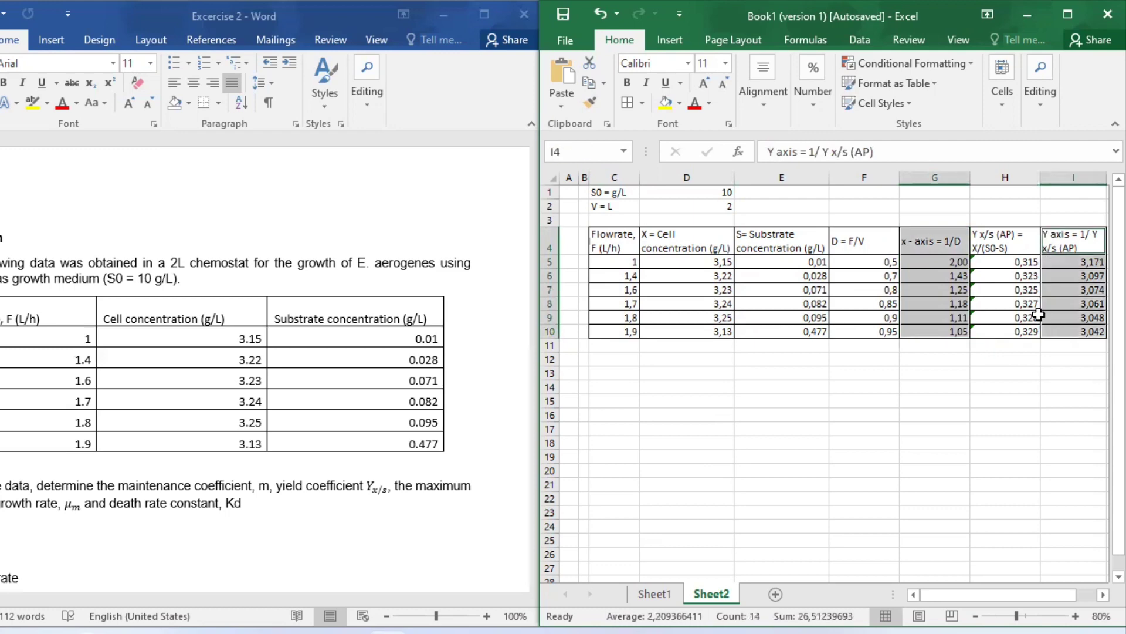
click(669, 39)
click(717, 93)
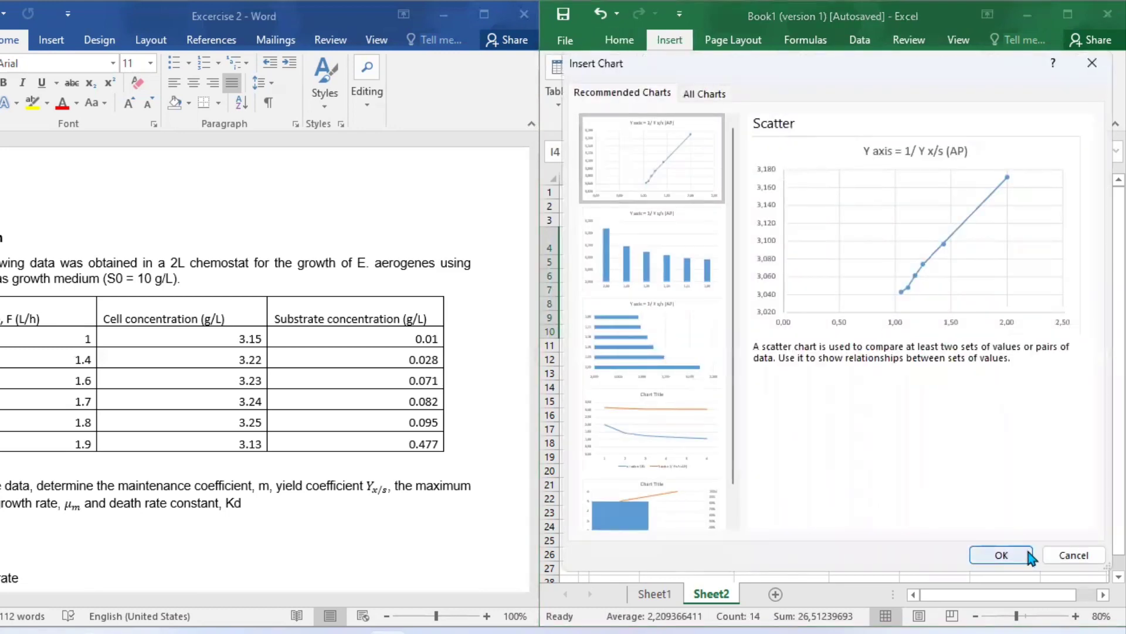
click(1002, 555)
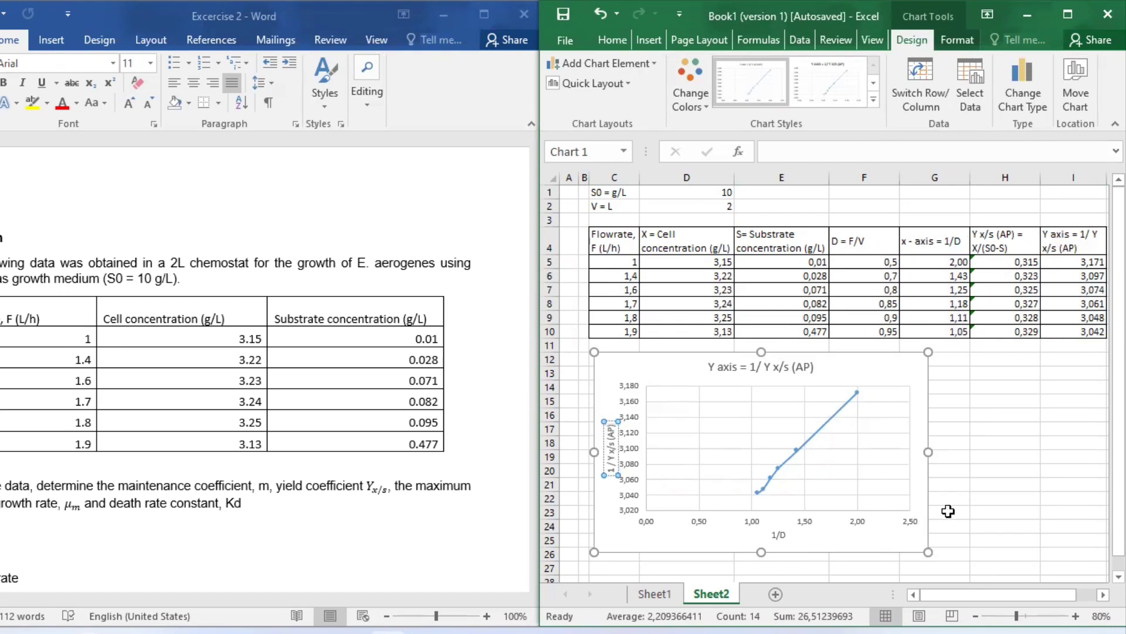
click(937, 541)
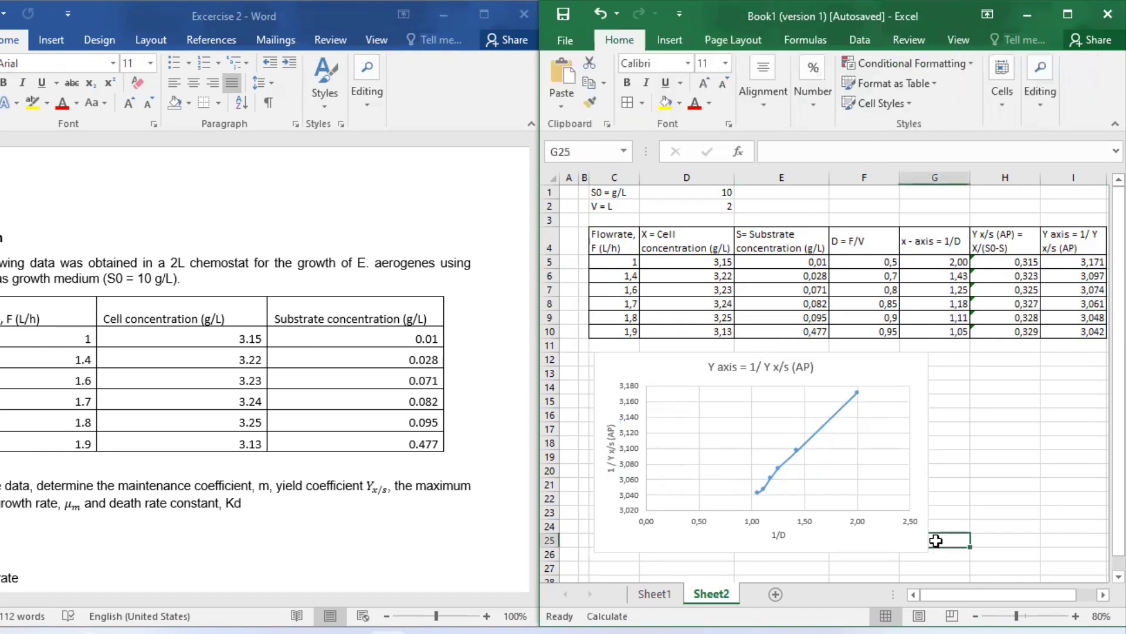
- Add a linear trendline showing its equation and R-squared on the scatter chart
click(920, 368)
click(952, 363)
click(1051, 505)
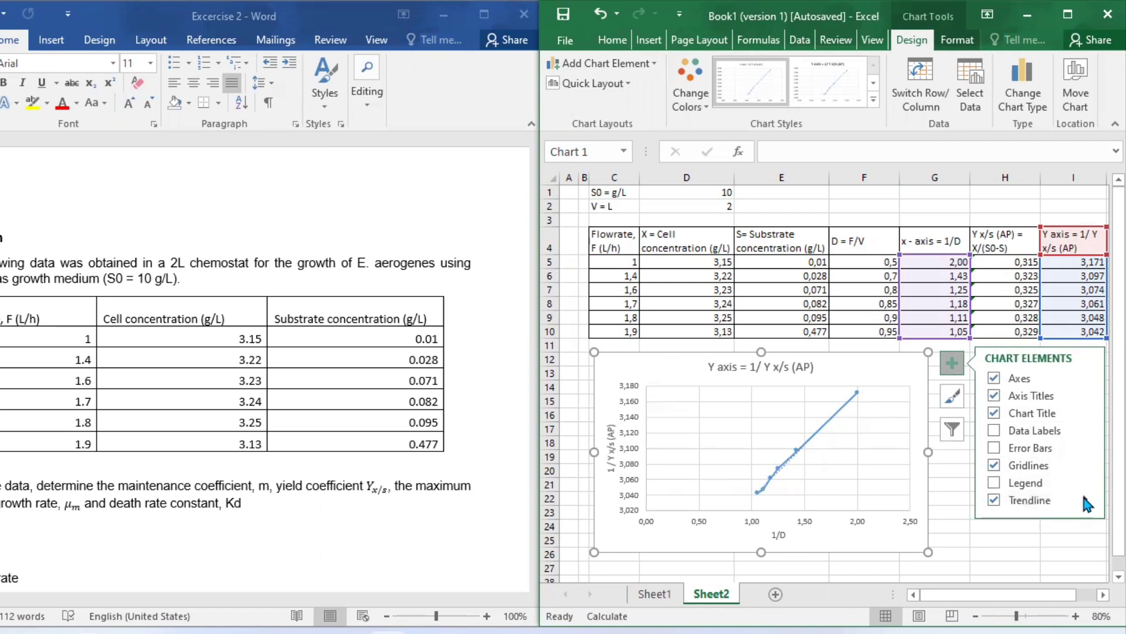
click(1085, 499)
click(935, 582)
scroll(979, 510, down, 4)
click(939, 536)
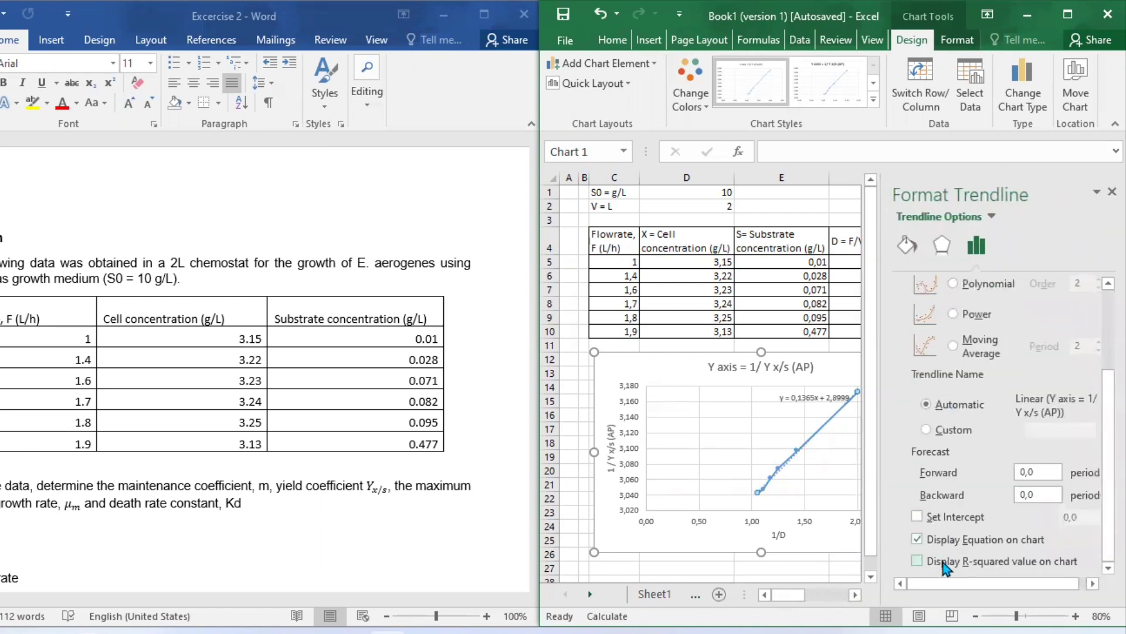
click(944, 563)
click(569, 373)
click(1112, 192)
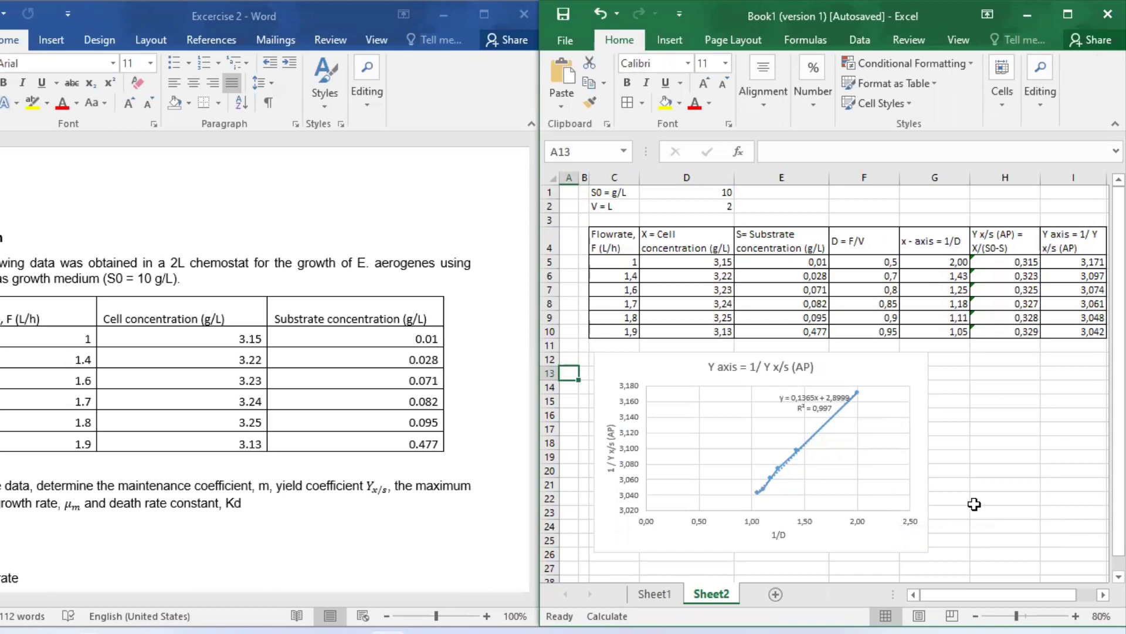
- Below the chart, add the equation Intercept = 1/Y^M_X/s = 2.9
drag(1119, 434, 1119, 461)
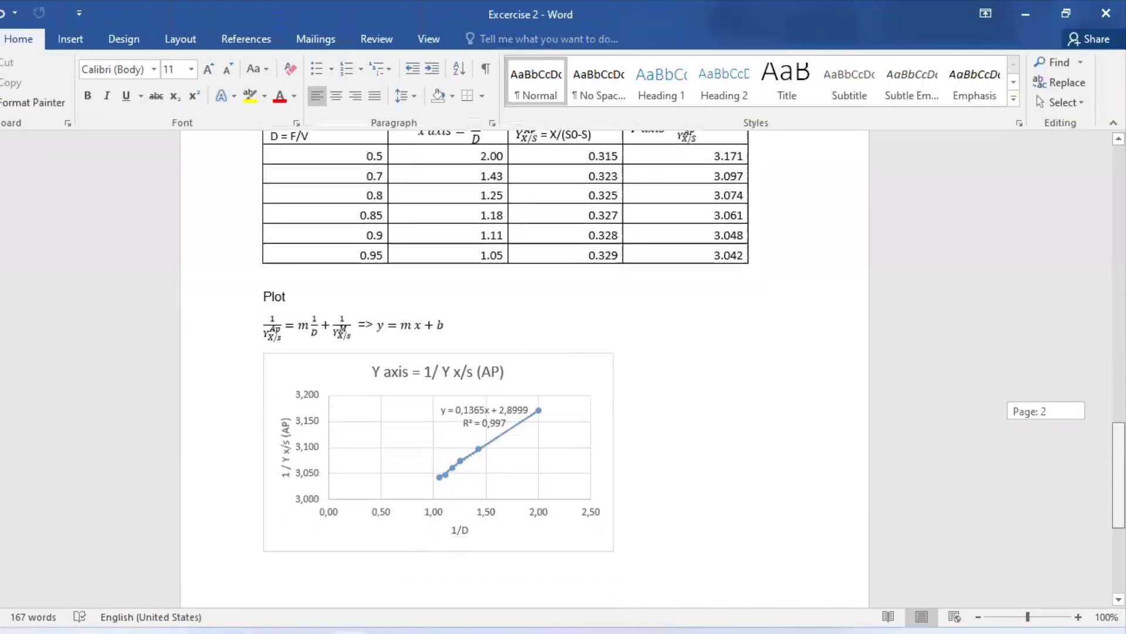
click(696, 520)
key(alt+equal)
text(Intercept = 1/Y^M)
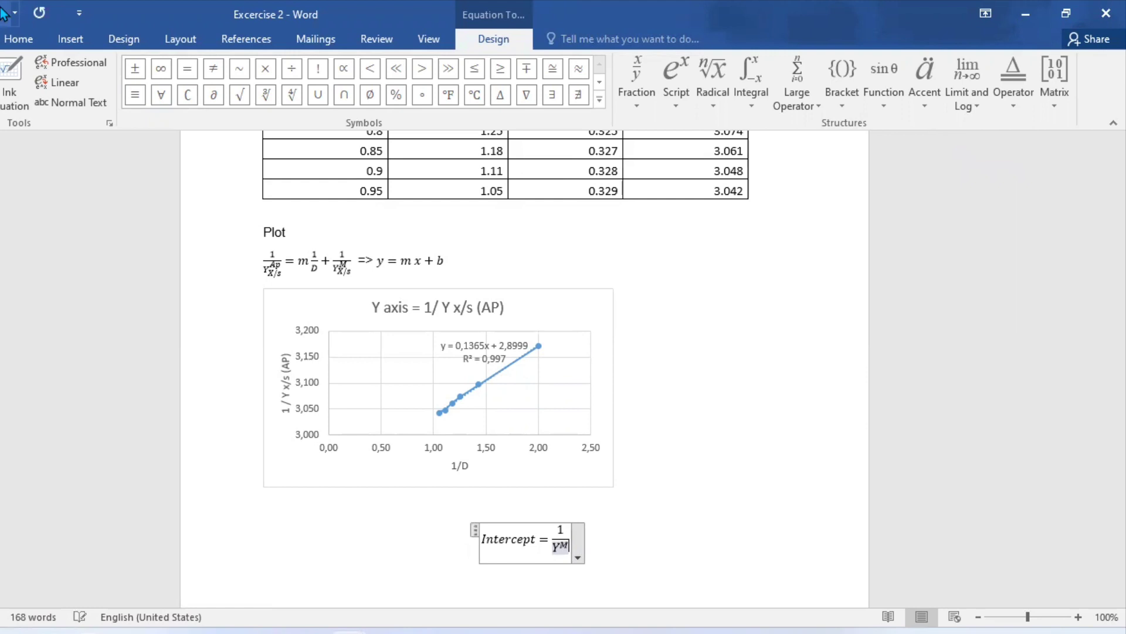
text(_X/s)
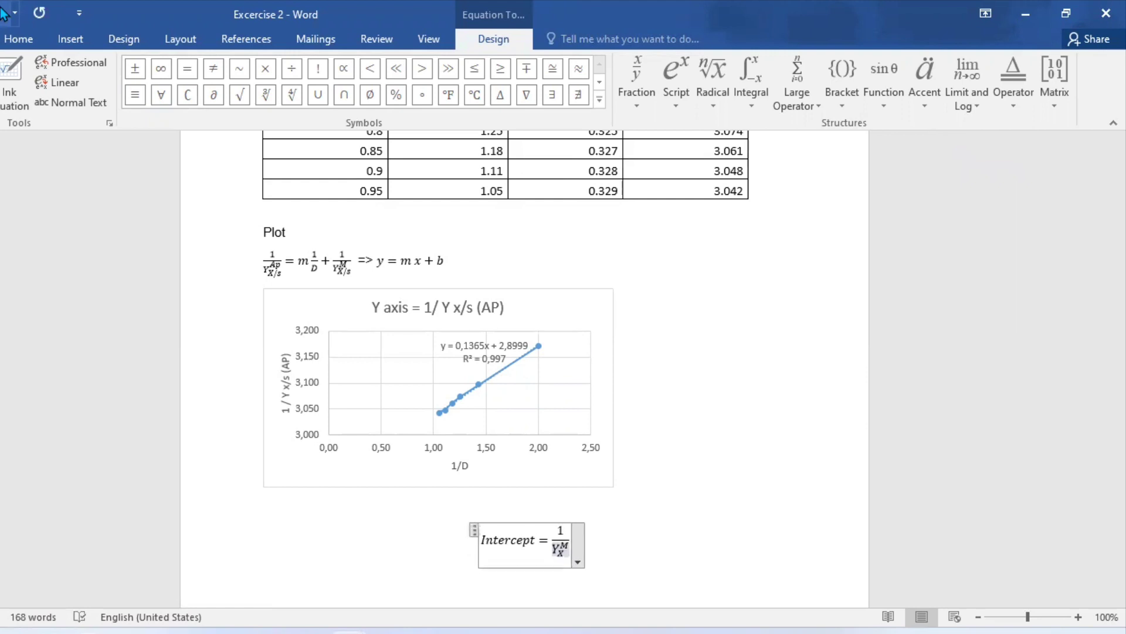
key(Right)
key(Right)
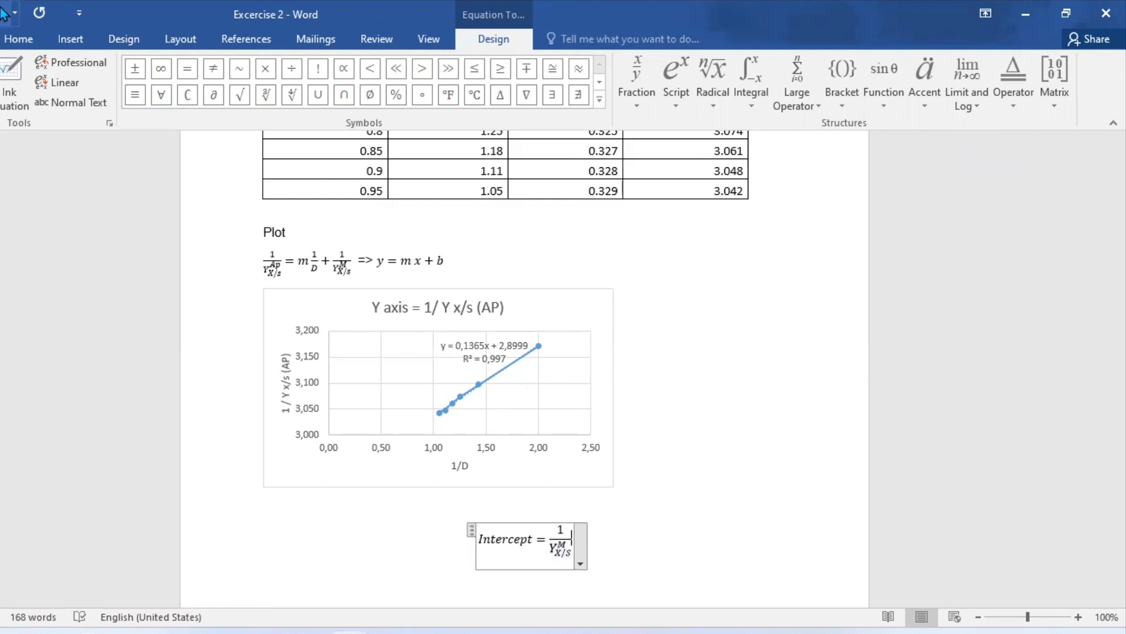
text(= 2.9)
key(Return)
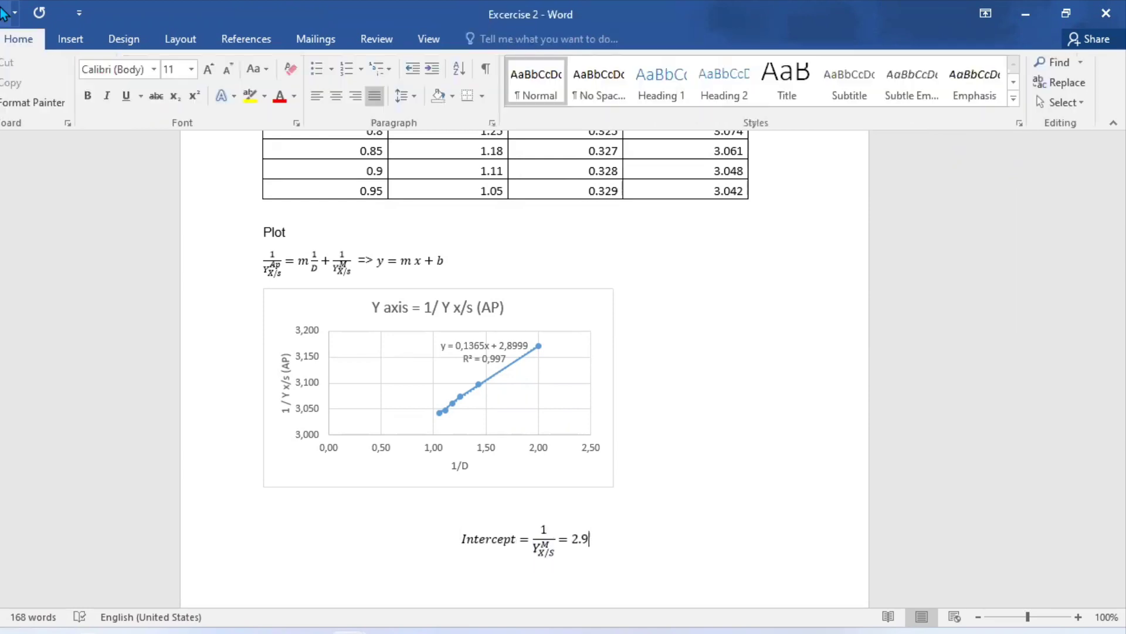
- Add the equation Y^M_X/s = 0.345 on the next line
key(alt+equal)
text(Y^M_X/s)
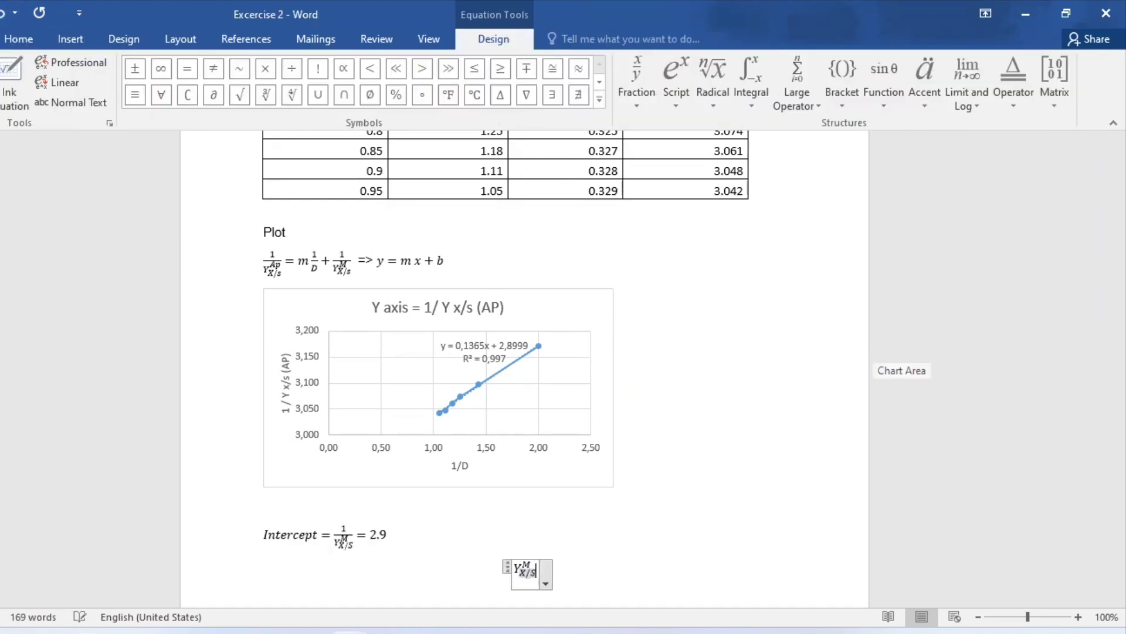
text( = )
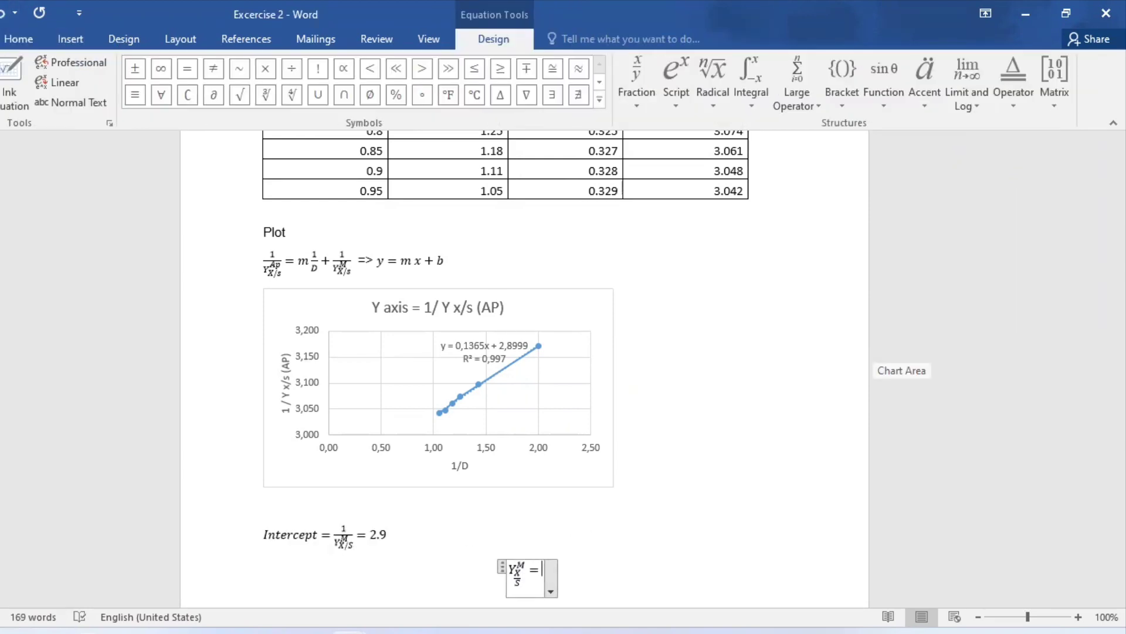
text(0.345)
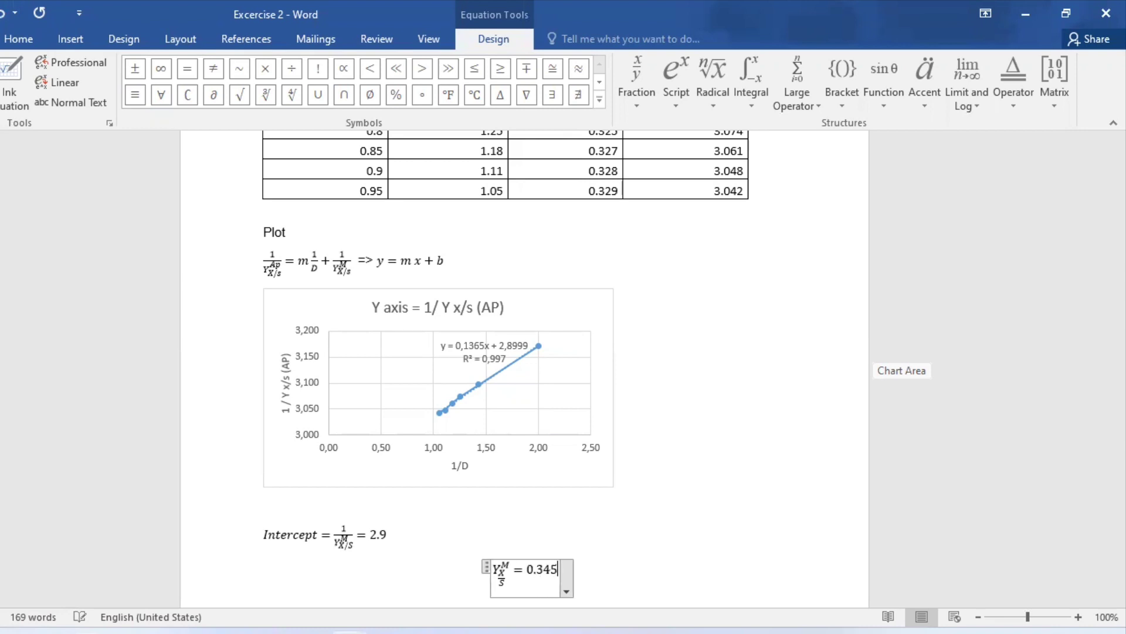
key(Right)
key(Return)
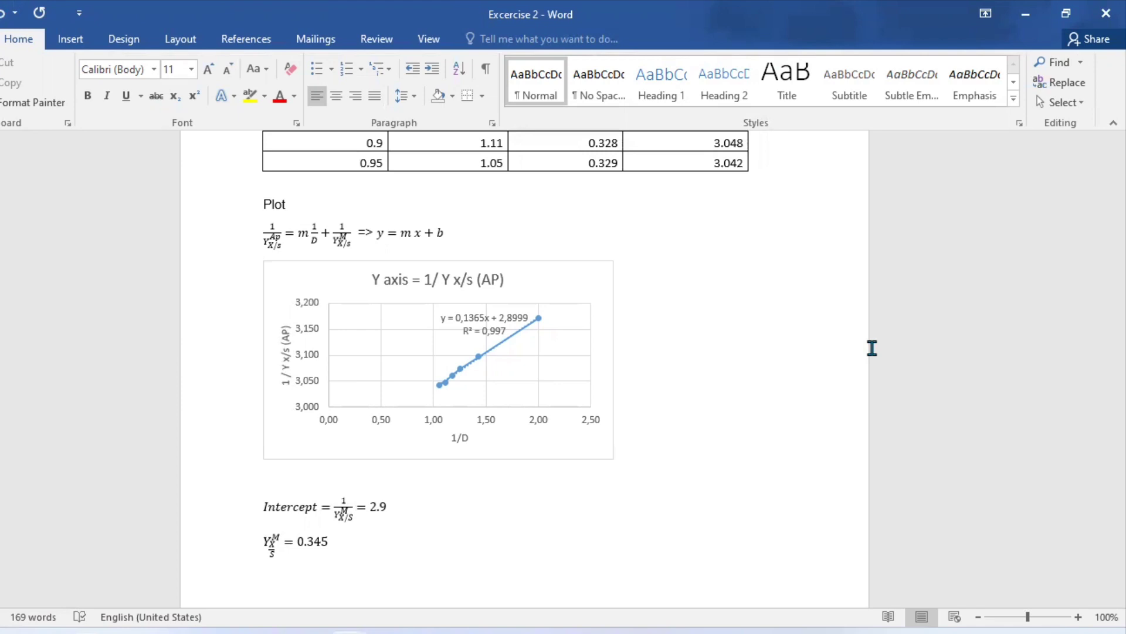
- Insert the equation Slope = k_d/Y^M_X/s = 0.1365 below the yield value
click(70, 39)
click(1084, 60)
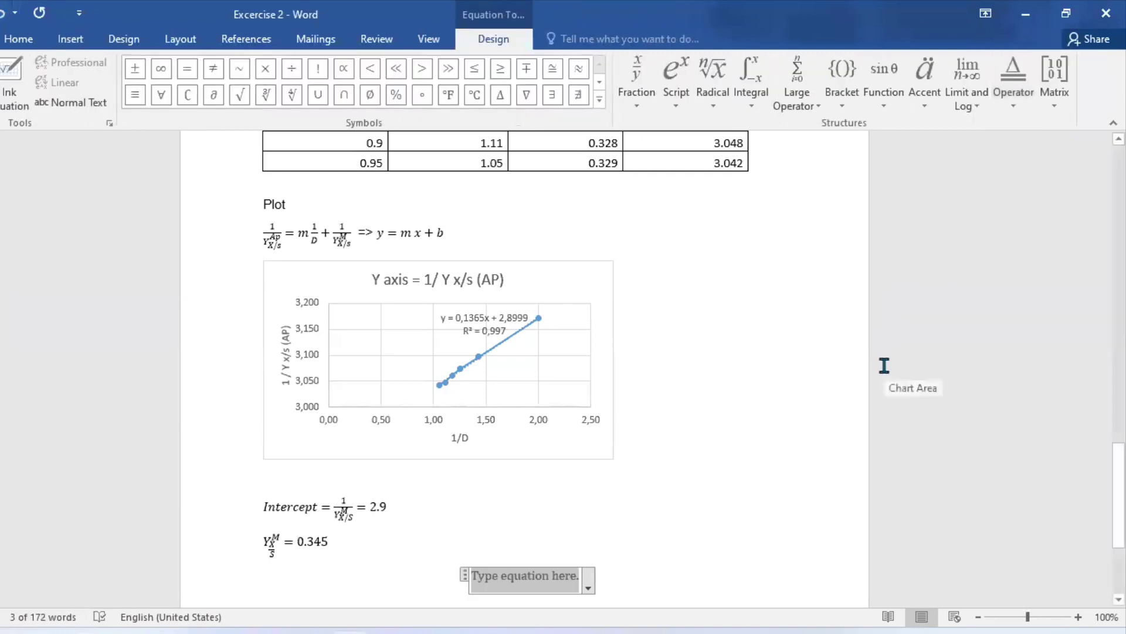
text(s)
key(BackSpace)
text(Slope)
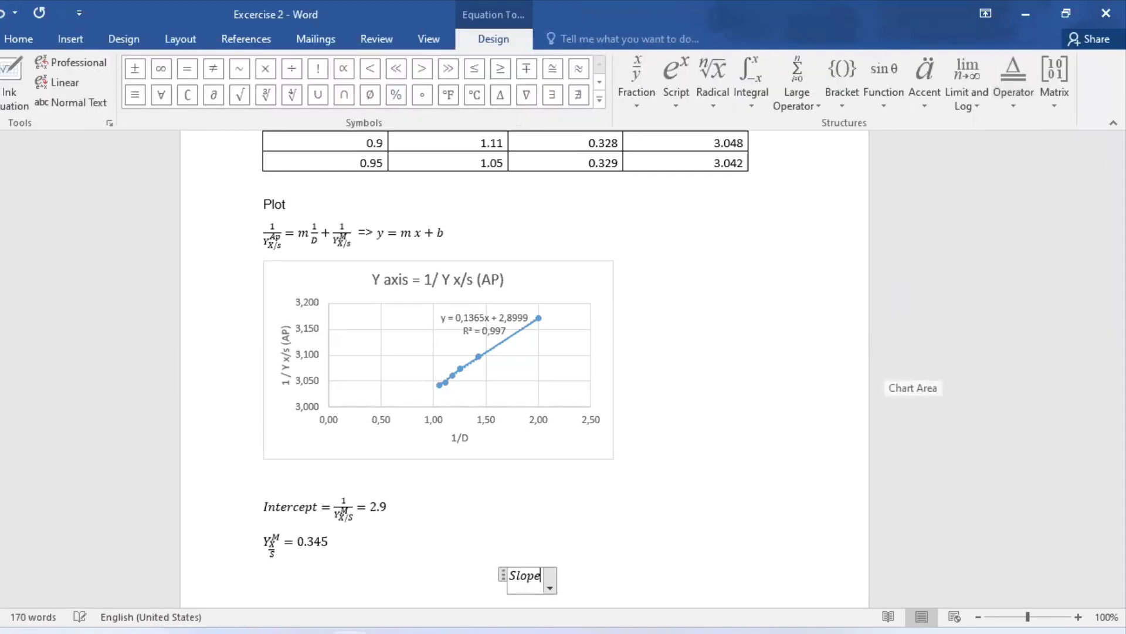
text(=/)
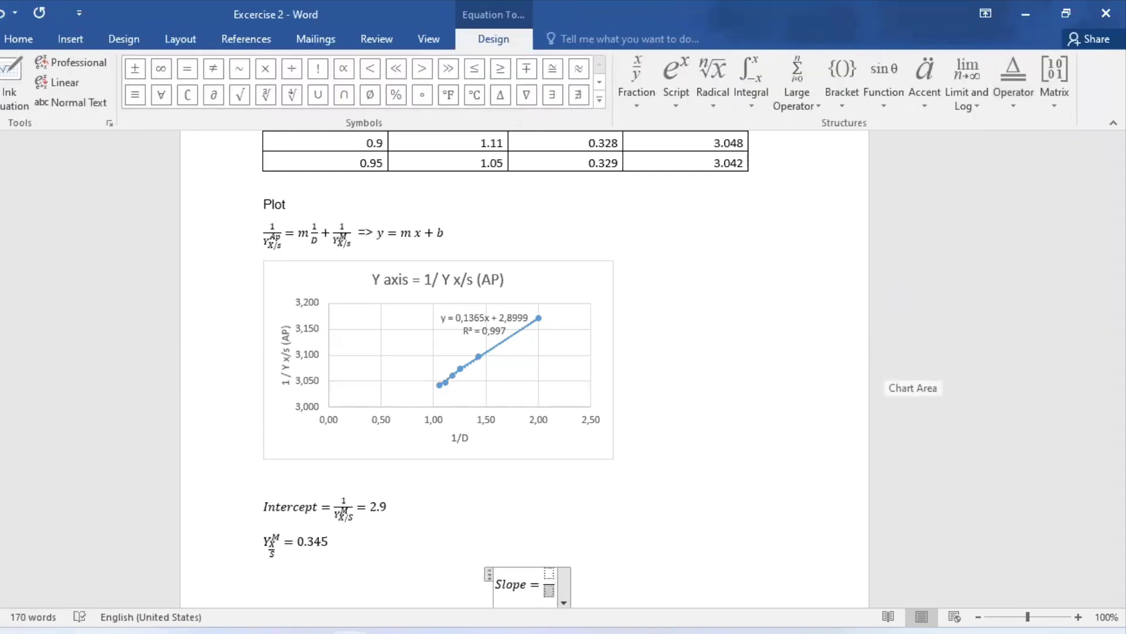
text(k_d )
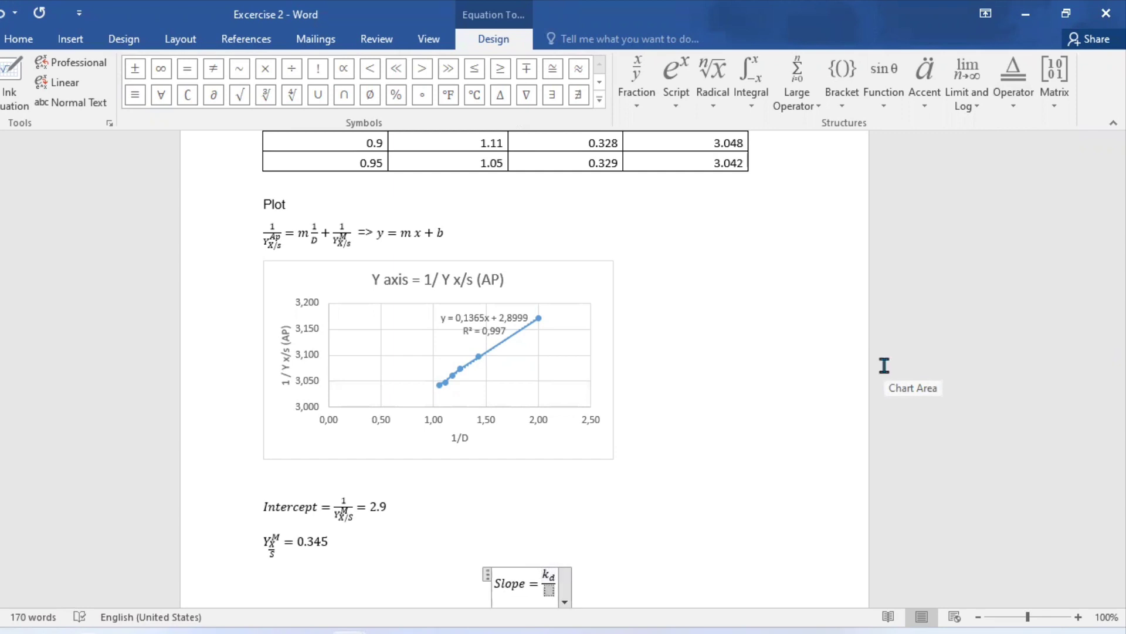
text(^)
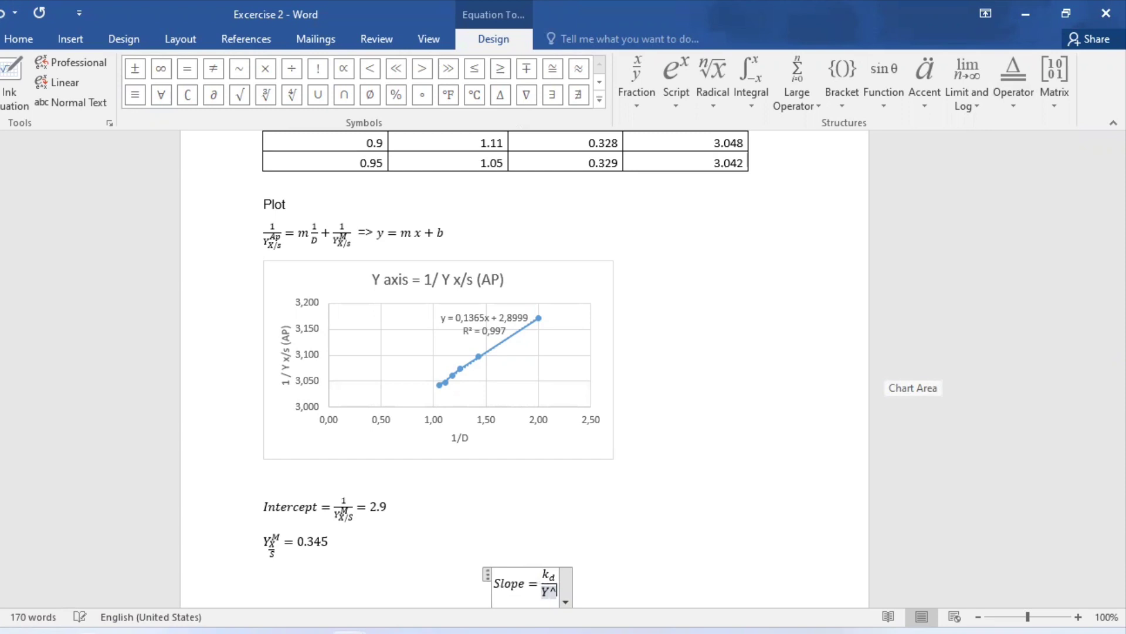
text(M_X/s = 0.1365)
key(Return)
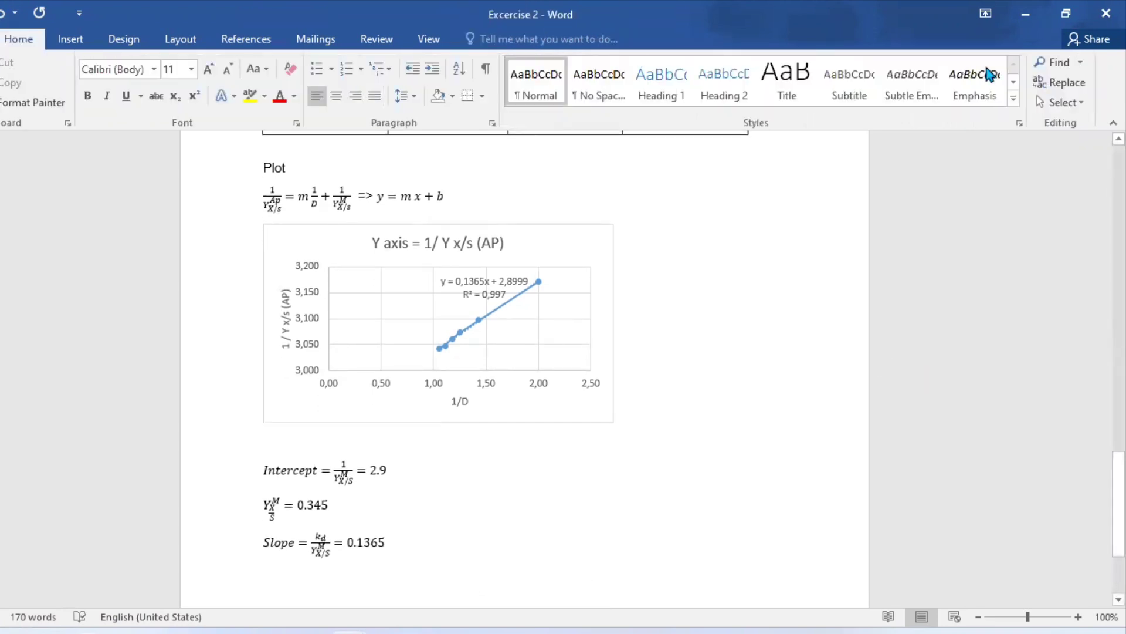
key(alt+equal)
- Write the equation K_d = 0.047 h^-1 and add an empty line below it
text(K_d)
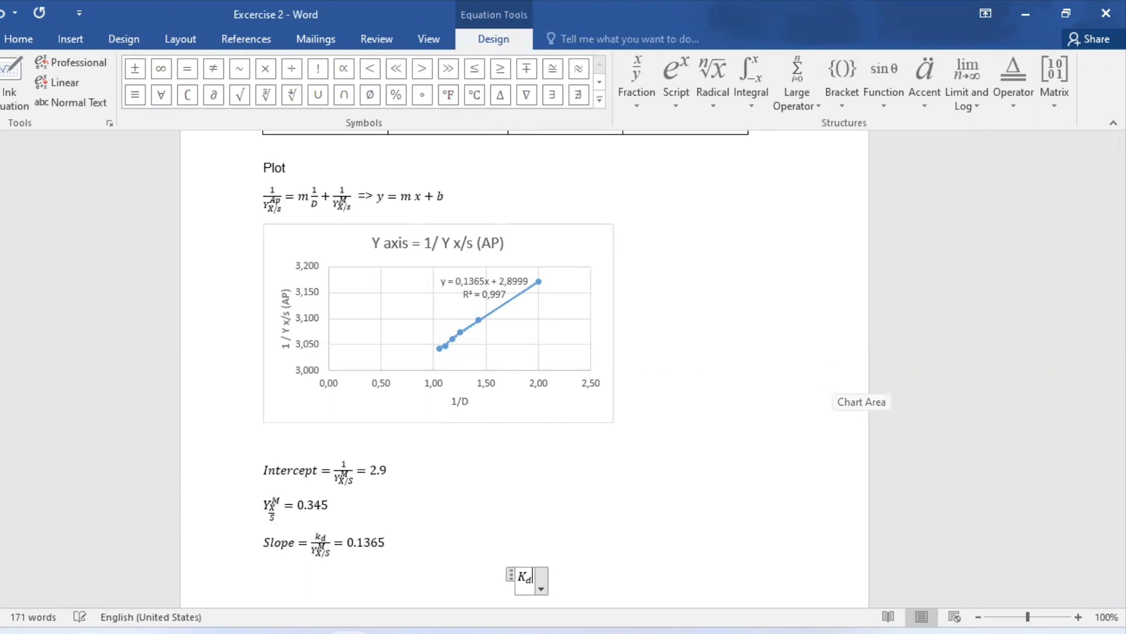
text( = 0.0)
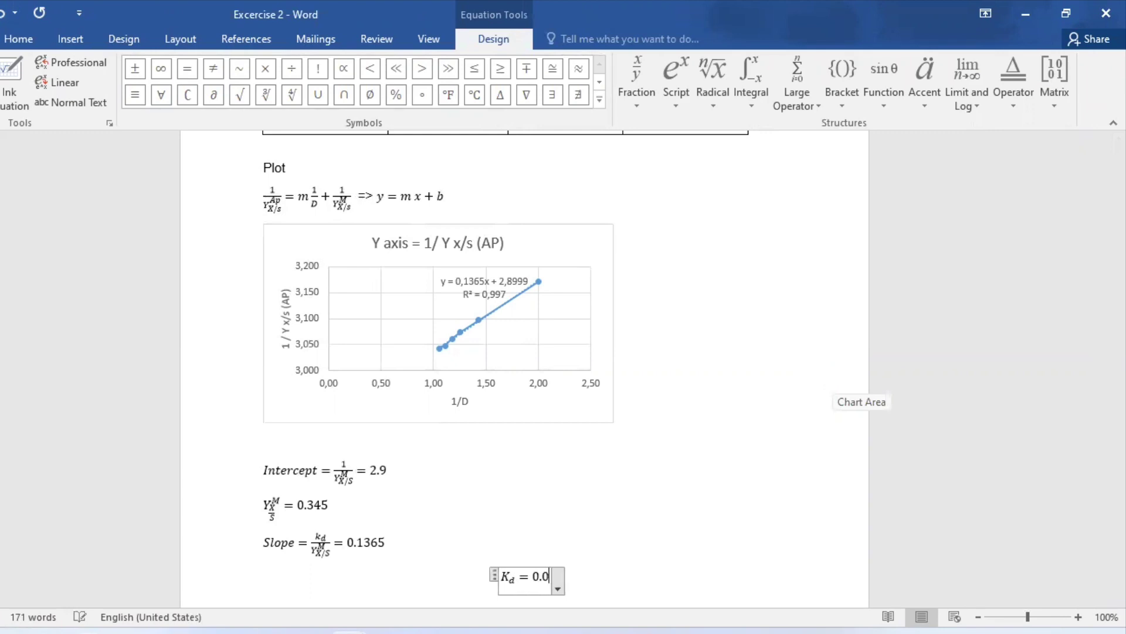
text(47 h^-1)
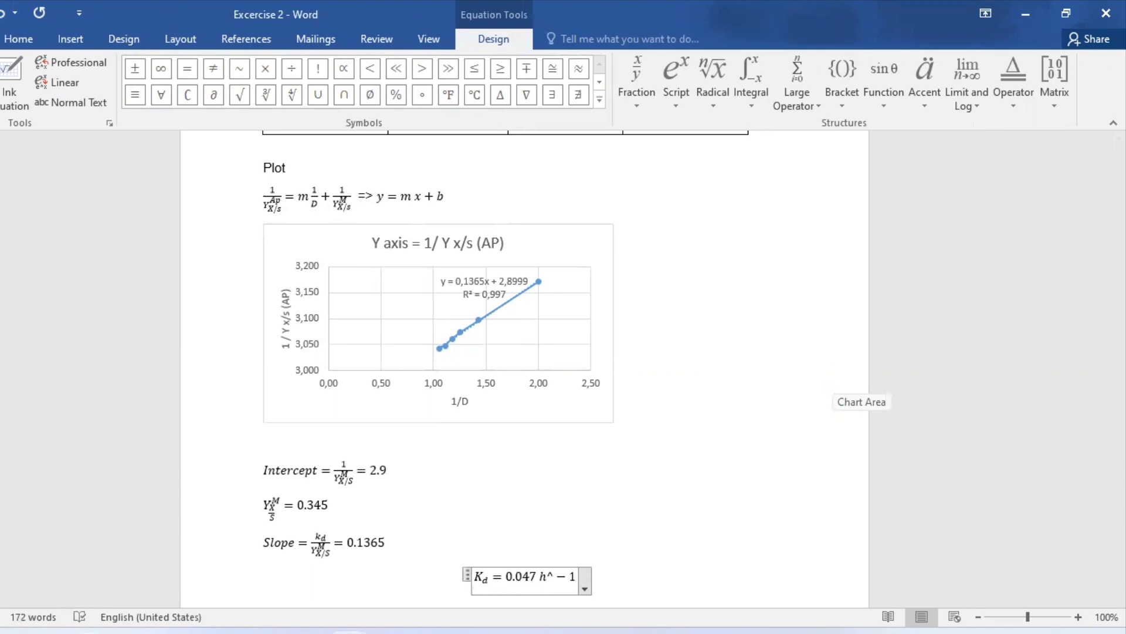
key(Right)
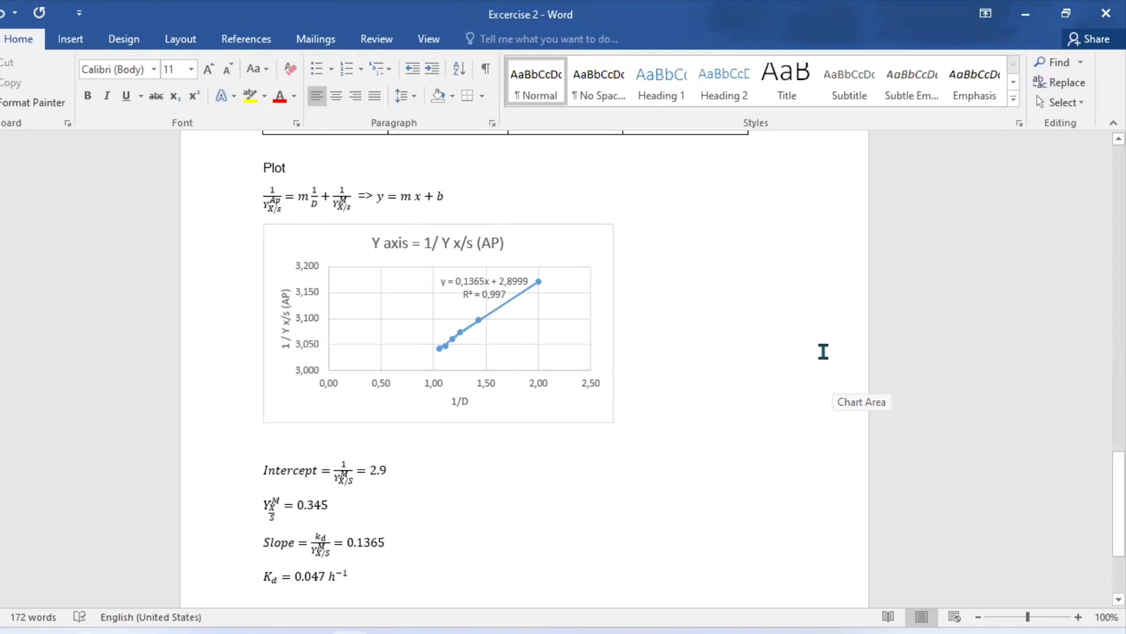
key(Return)
key(Return)
mouse_move(1119, 516)
mouse_down()
mouse_move(1119, 430)
mouse_move(1118, 521)
mouse_move(1119, 505)
mouse_up()
- Paste the 1/(D+kd) equation on the next page, add a line below, and tile Word beside Excel
key(ctrl+v)
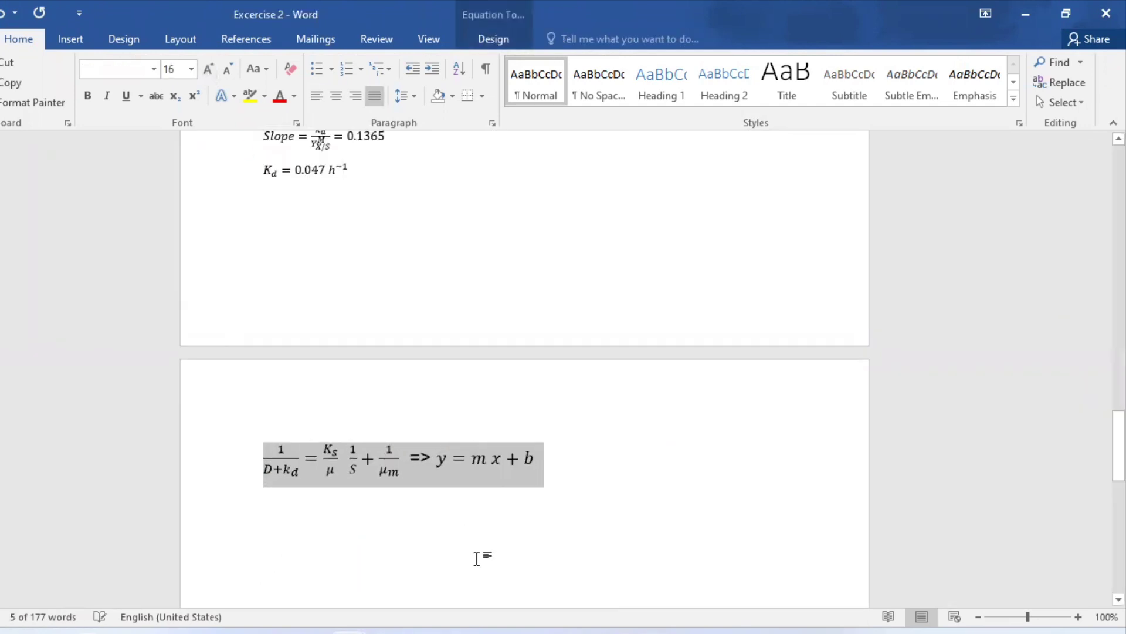
click(469, 515)
key(Return)
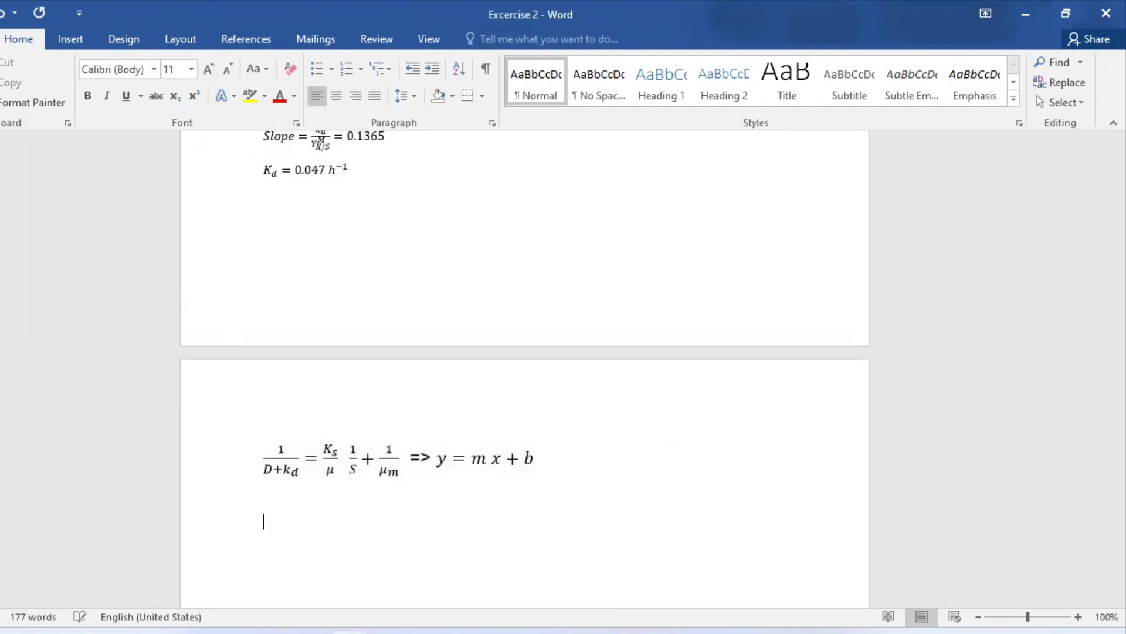
click(1079, 11)
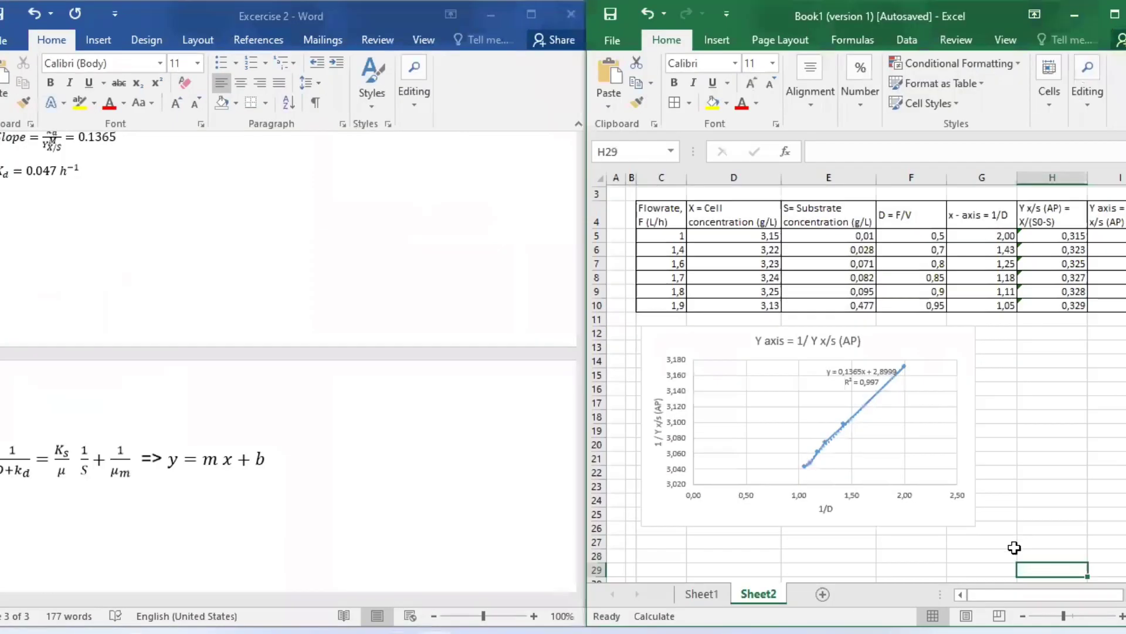
- Add 1/S and 1/(D+Kd) headings in row 28 and enter 'kd = 0,047' in H14
click(724, 555)
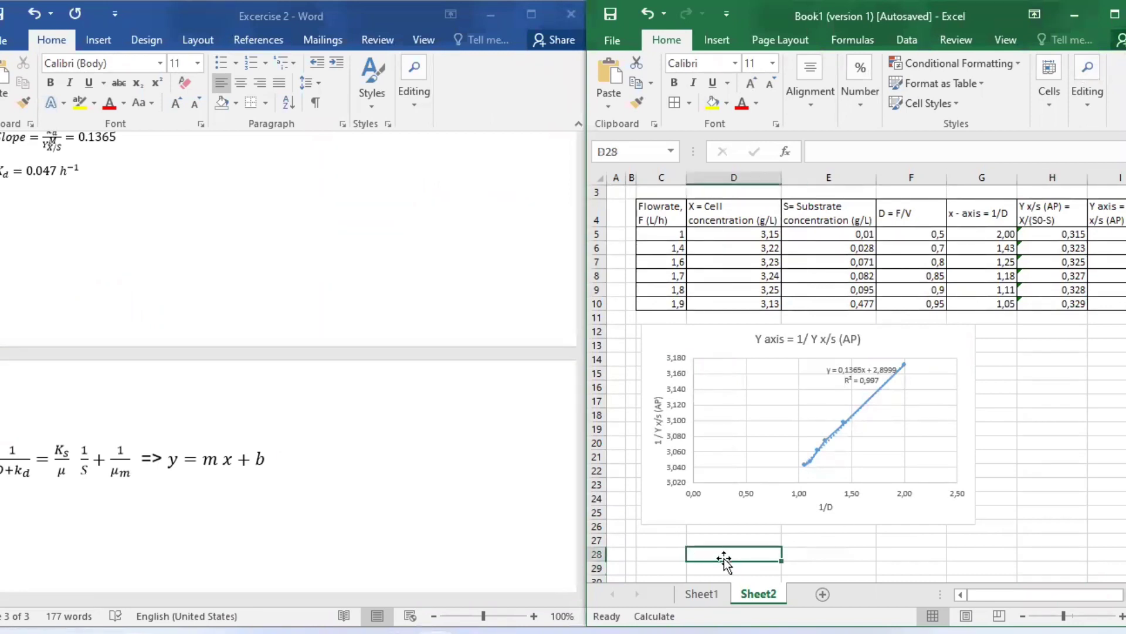
text(1/S)
key(Tab)
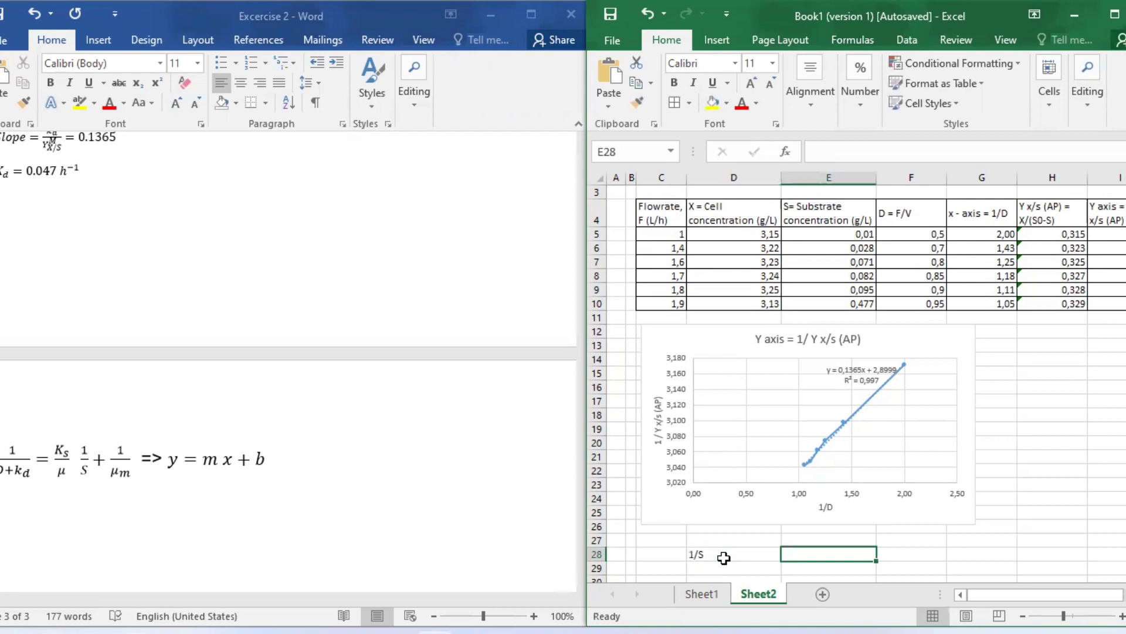
text(1/(D+Kd)
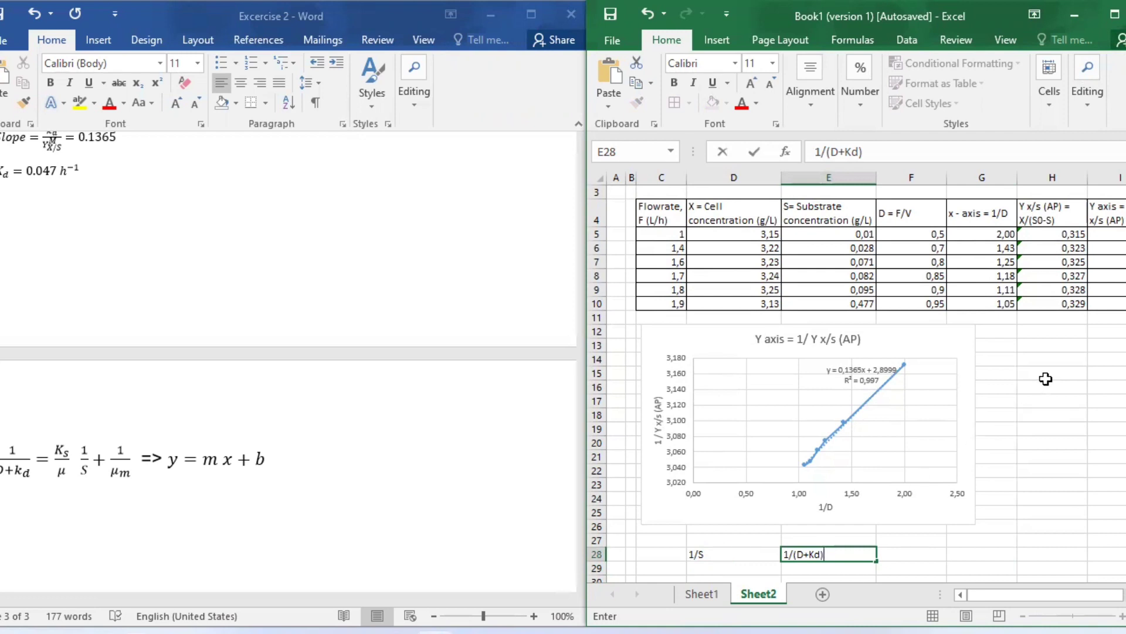
click(1053, 361)
text(kd)
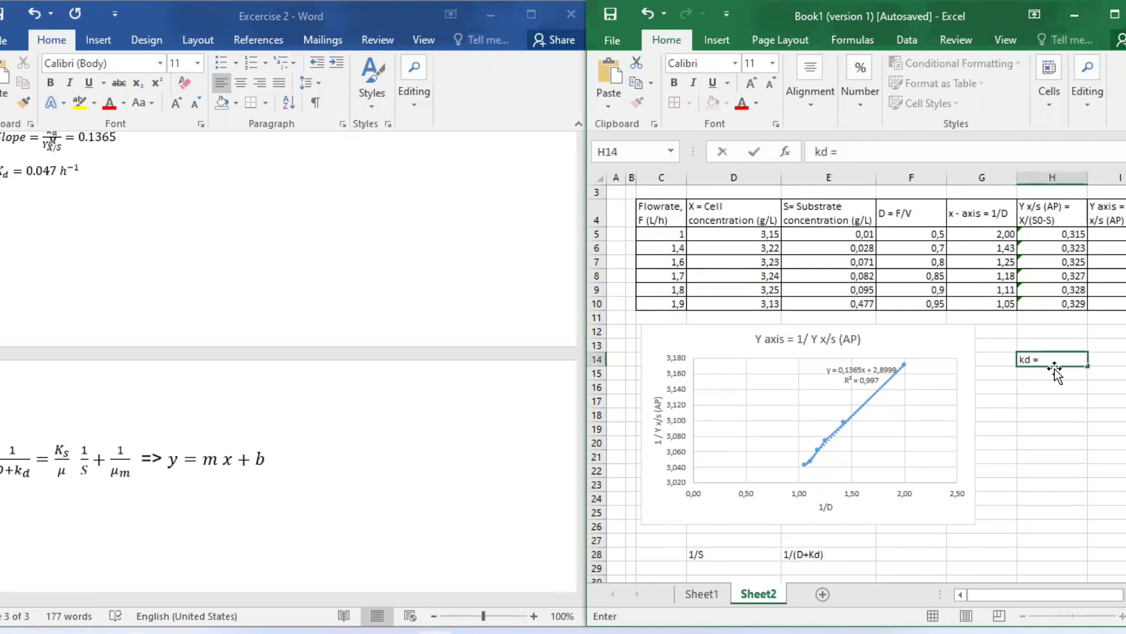
text( = 0,047)
key(Return)
- Enter =1/E5 in D29 for the first 1/S value of 100
click(744, 568)
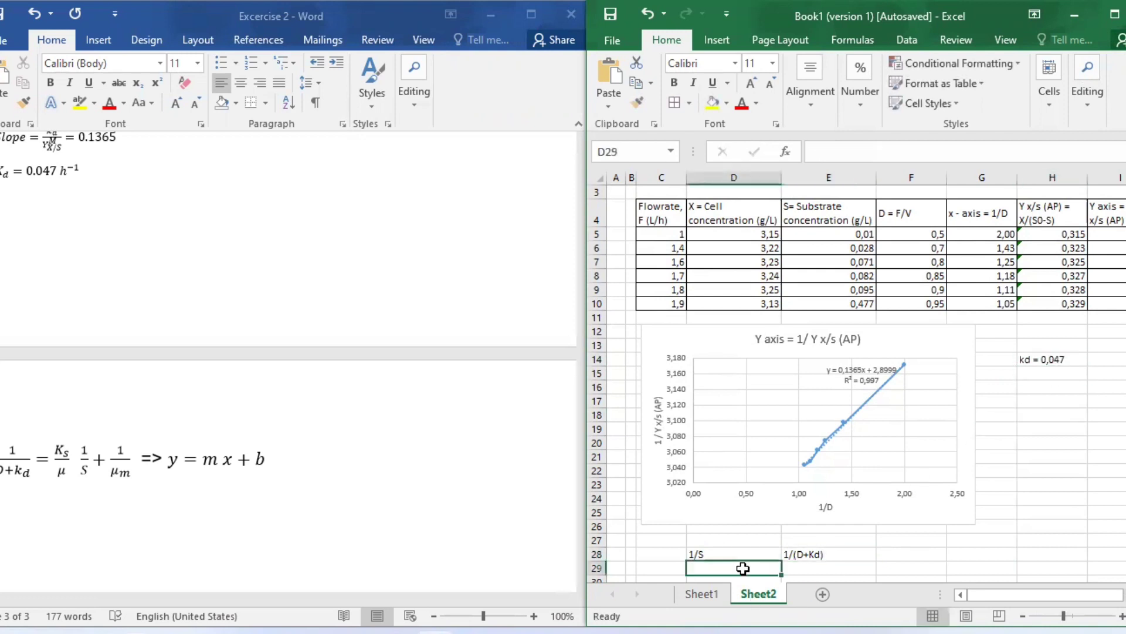
text(=1/)
click(845, 235)
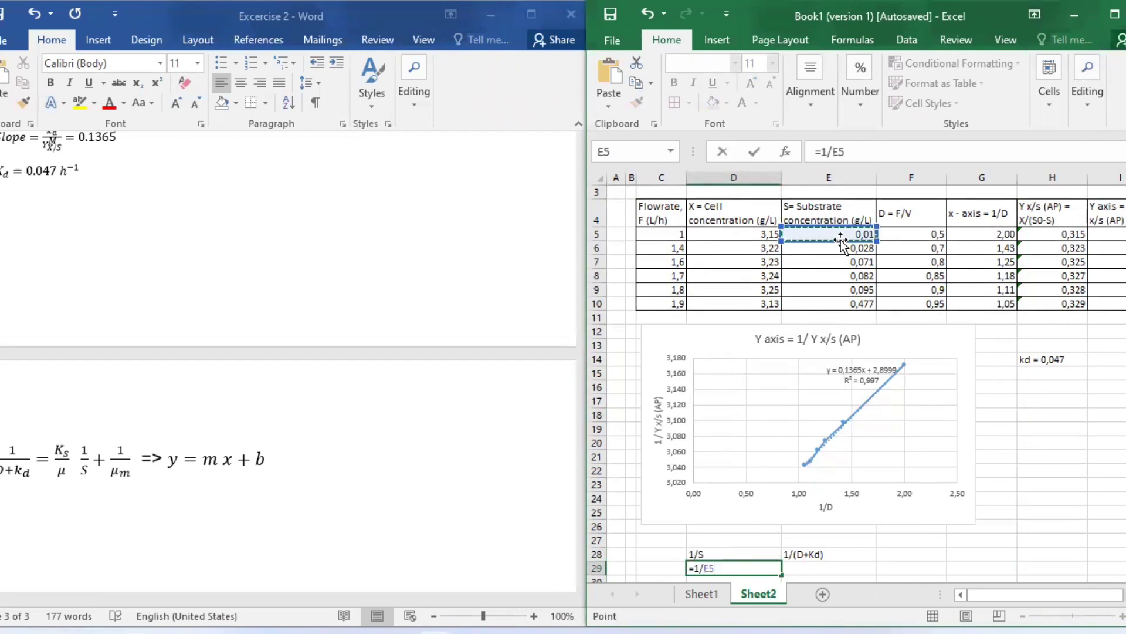
key(Return)
- Enter =1/(F5+kd) in E29 with an absolute kd reference, giving 1,828153565
click(818, 558)
text(=)
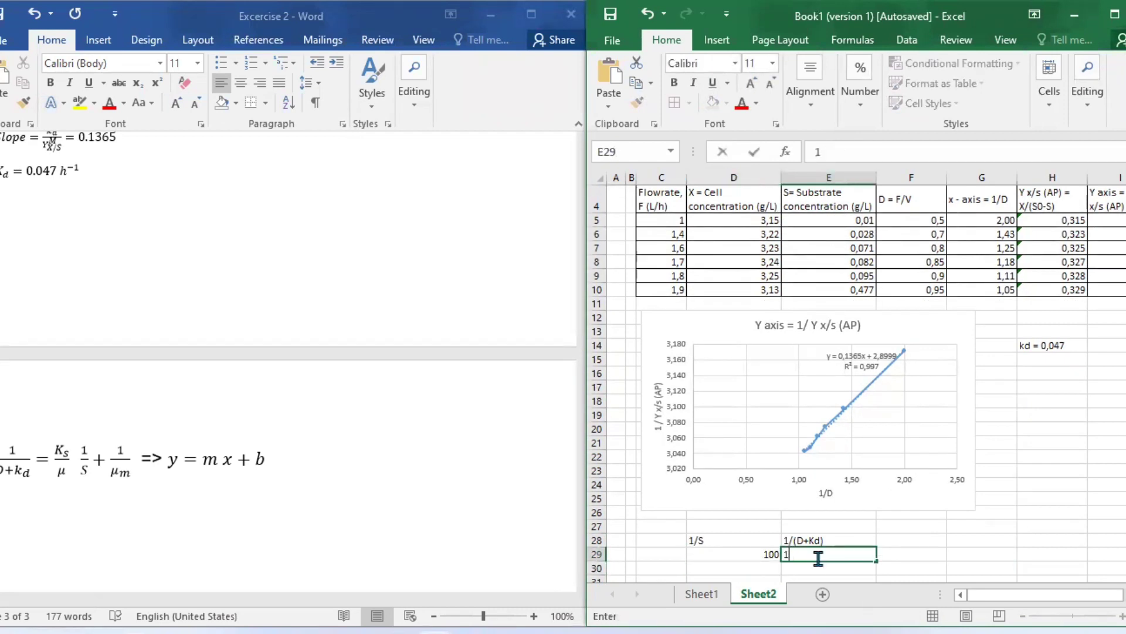
text(1/)
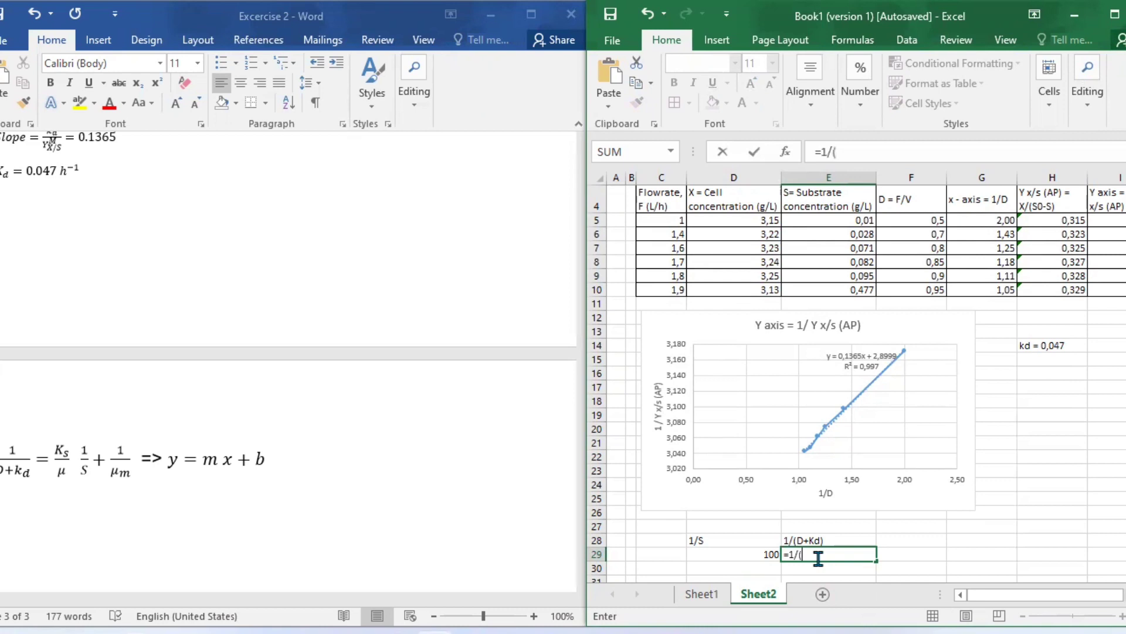
text(()
click(889, 222)
text(+)
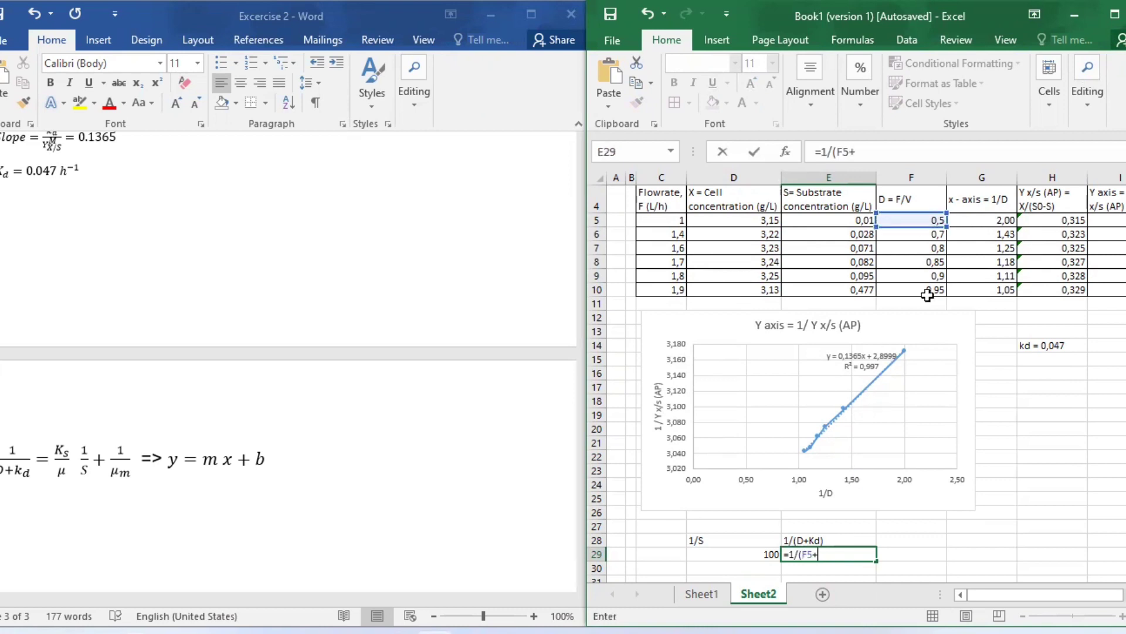
click(1025, 351)
text())
click(835, 554)
key(BackSpace)
key(BackSpace)
key(BackSpace)
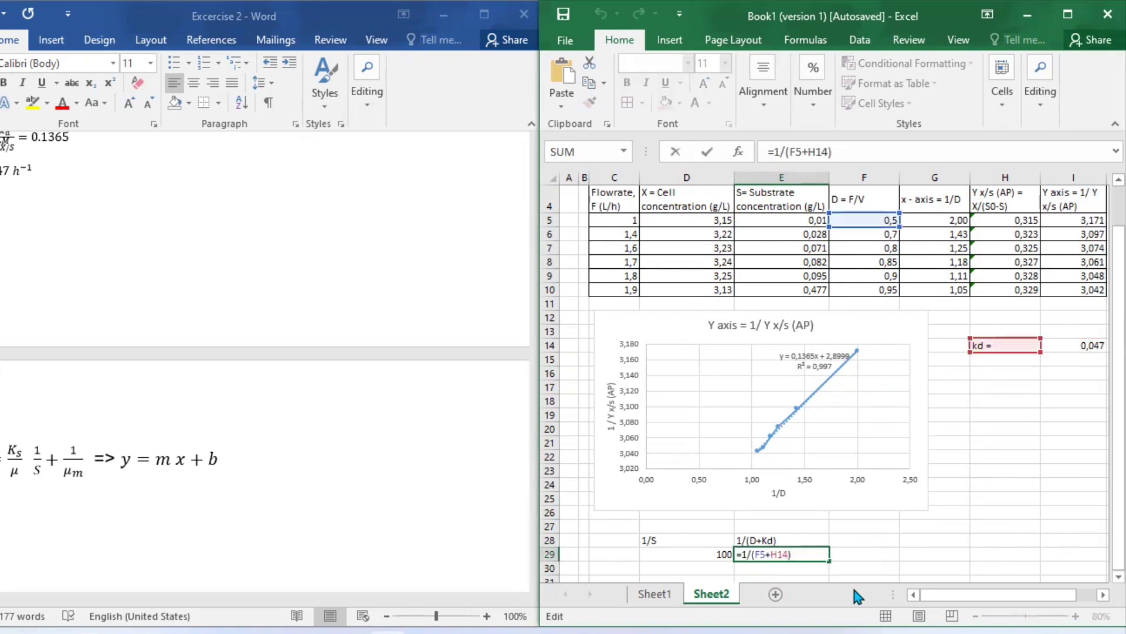
click(1059, 349)
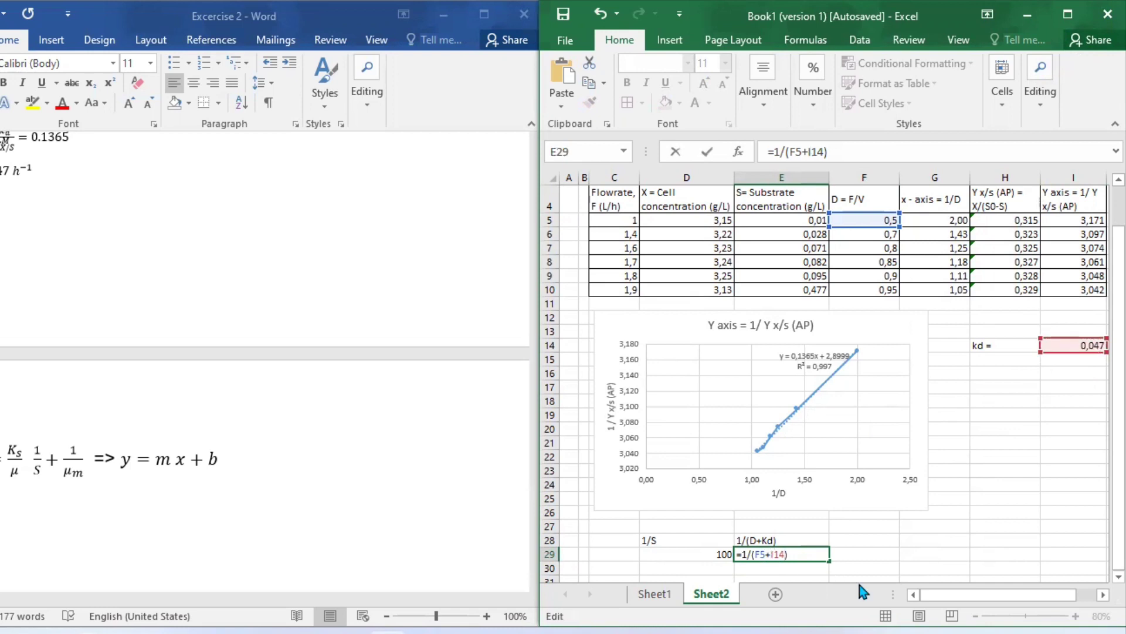
key(F4)
key(Return)
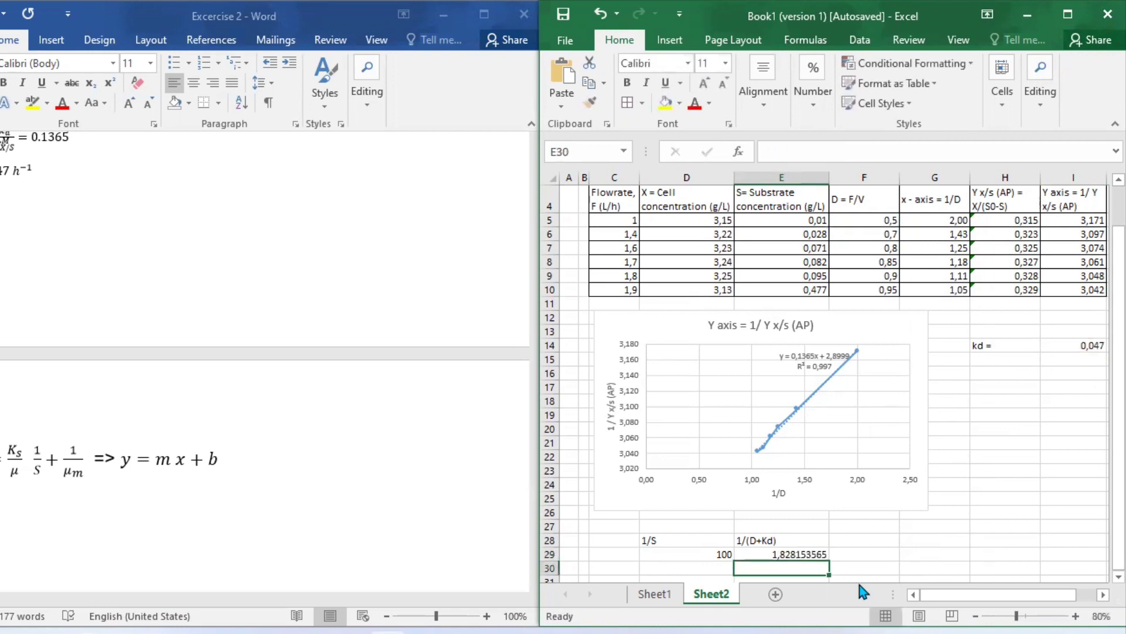
- Fill the 1/S and 1/(D+Kd) formulas down to row 34
click(821, 554)
click(713, 554)
scroll(737, 527, down, 2)
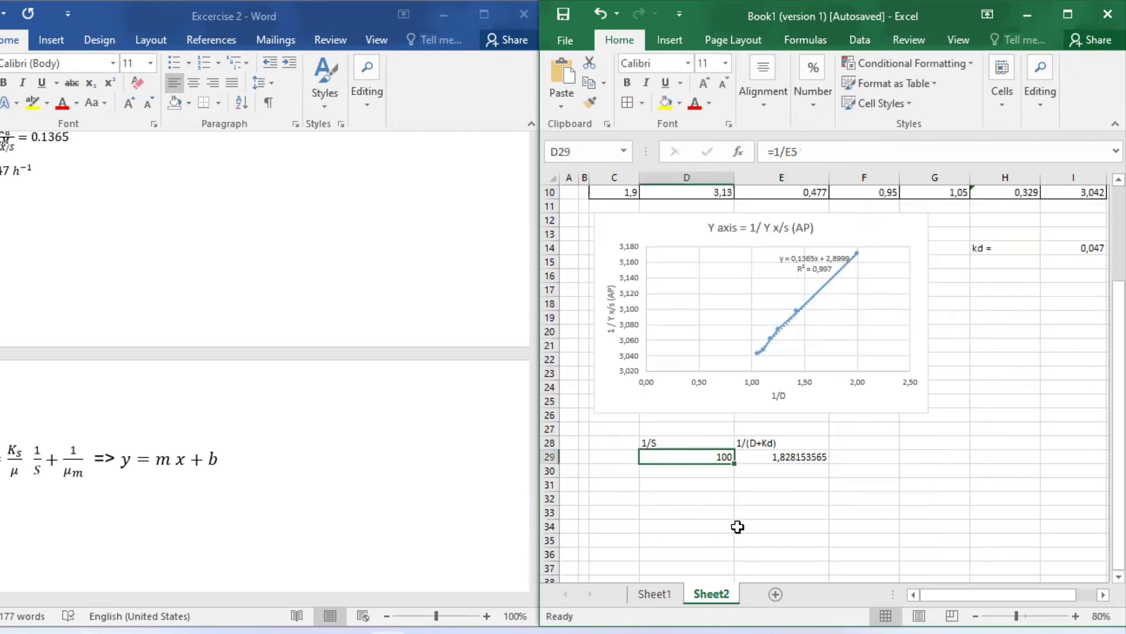
drag(732, 468, 732, 539)
click(783, 457)
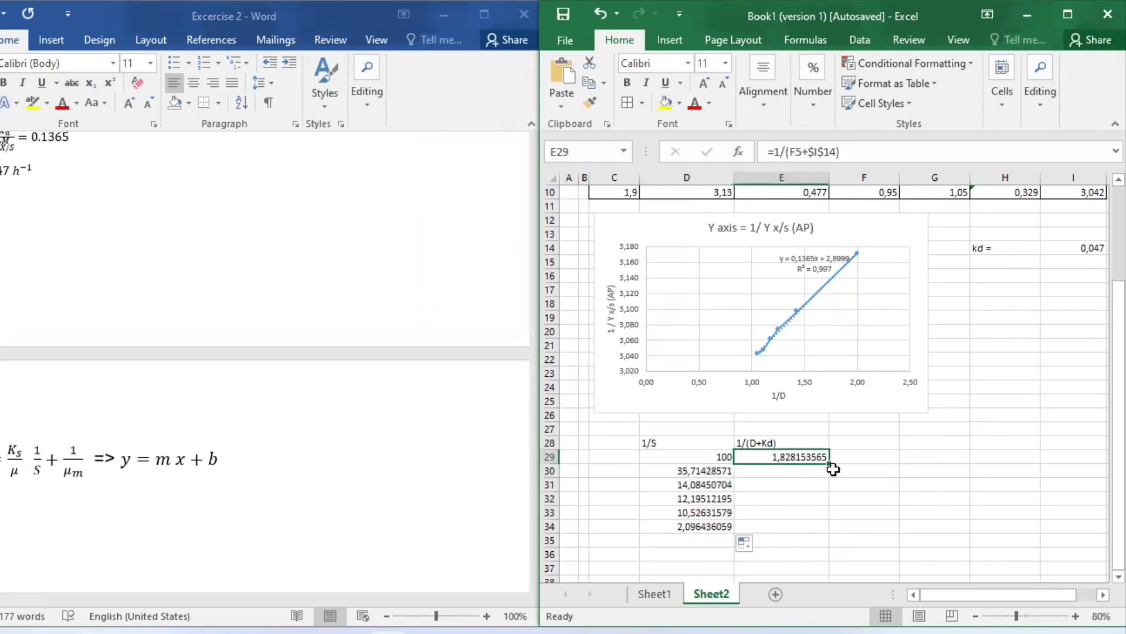
drag(833, 466, 824, 532)
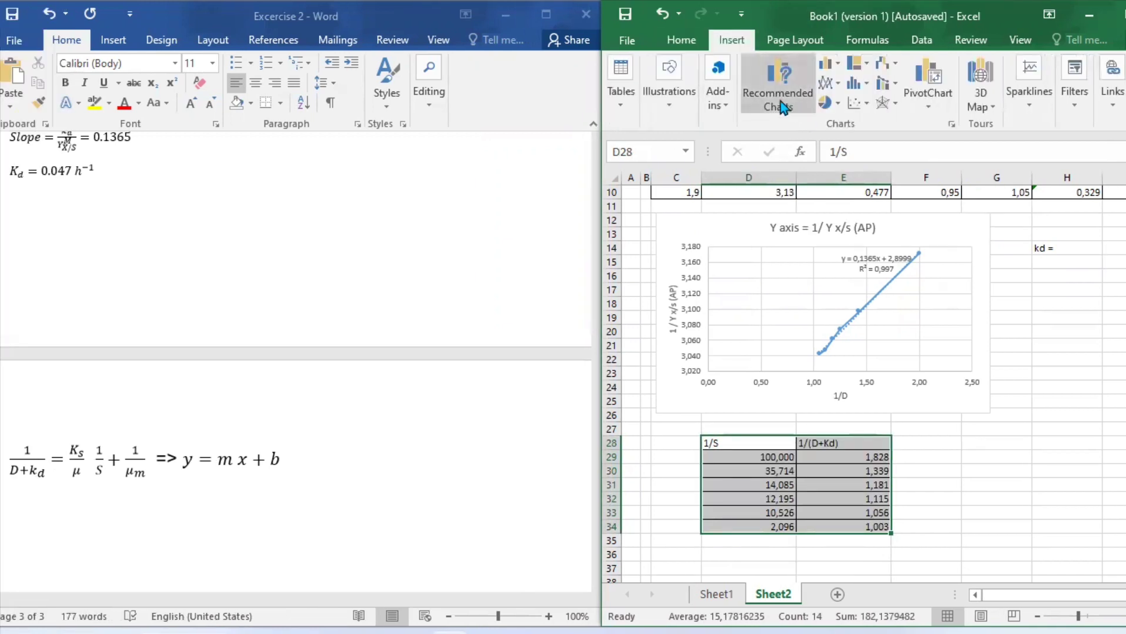
- Plot 1/(D+Kd) against 1/S as a scatter chart with axis titles, trendline y = 0,0083x + 1,0123 and R²
click(780, 94)
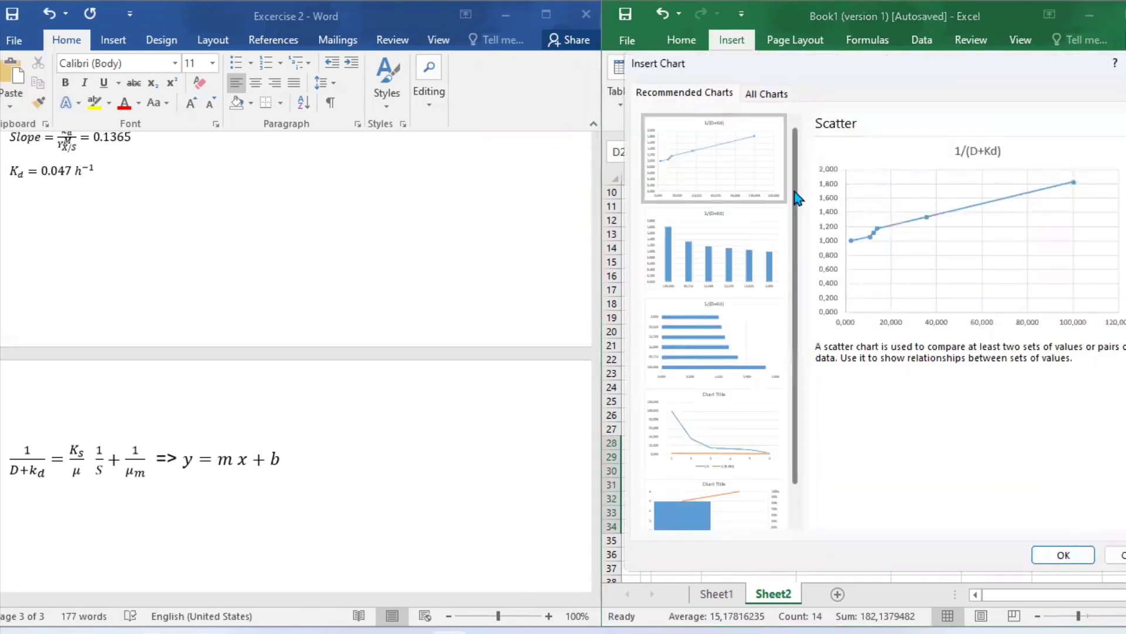
click(1063, 555)
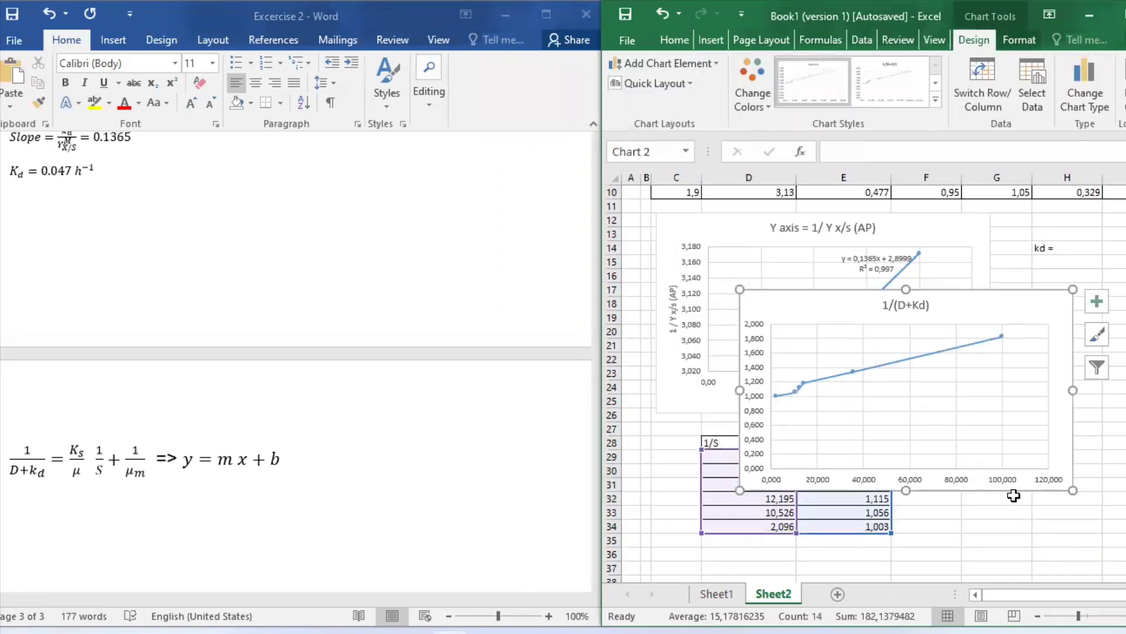
click(1097, 303)
click(652, 330)
drag(966, 300, 1080, 306)
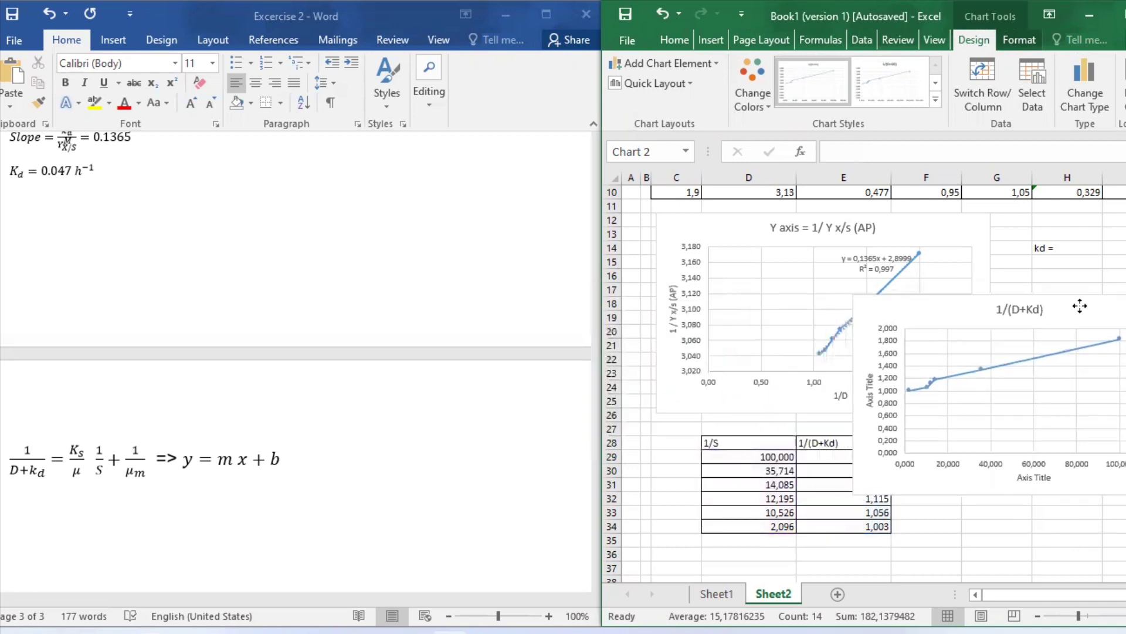
double_click(868, 387)
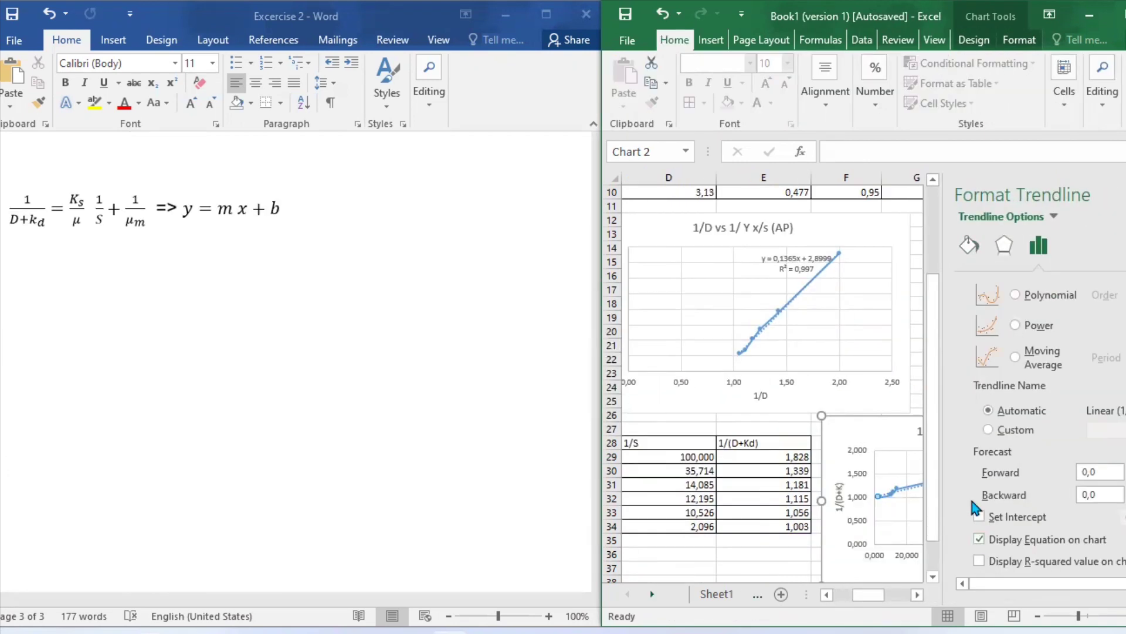
click(979, 560)
click(1124, 195)
drag(1033, 594, 950, 587)
scroll(827, 537, down, 1)
click(827, 538)
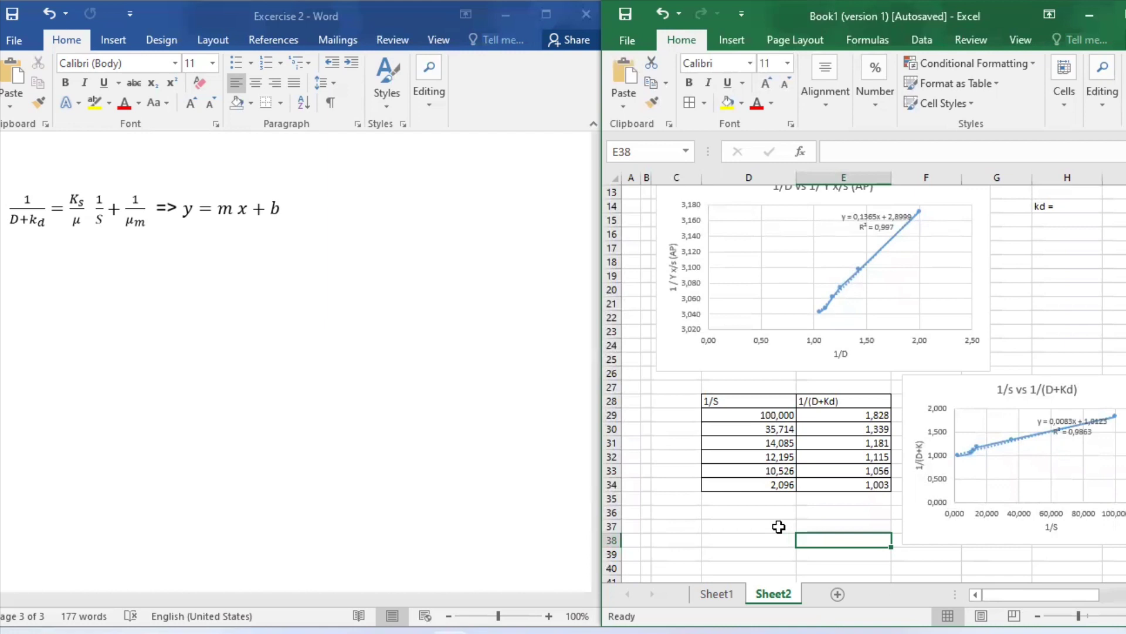
- Copy the 1/S and 1/(D+Kd) table with headers from Excel into the Word document
drag(737, 410, 820, 475)
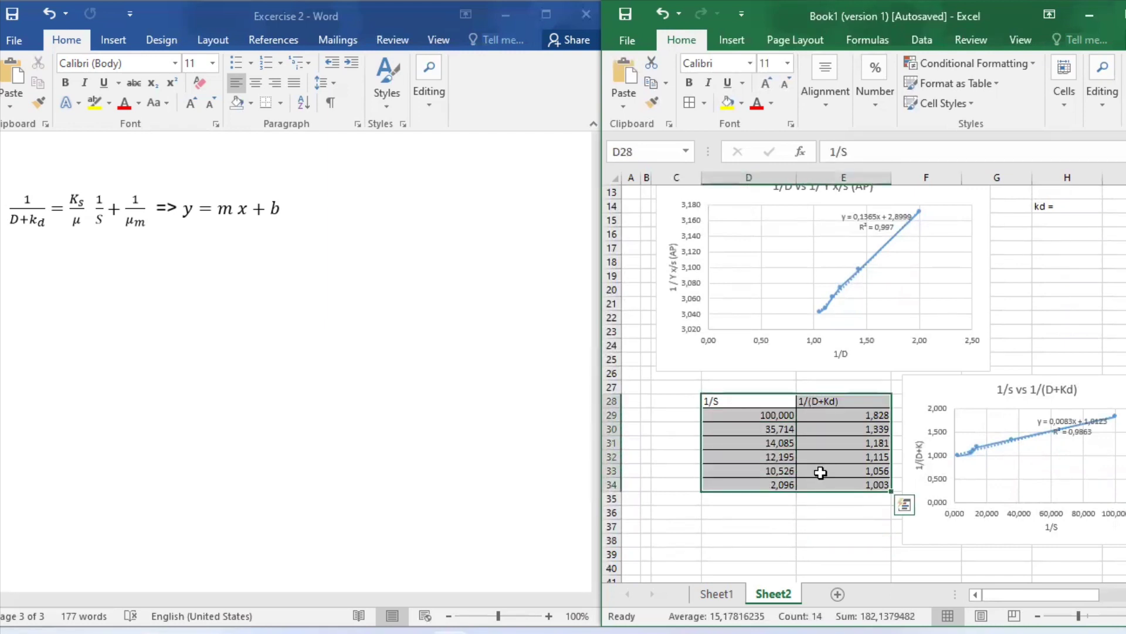
key(ctrl+c)
click(209, 246)
key(ctrl+v)
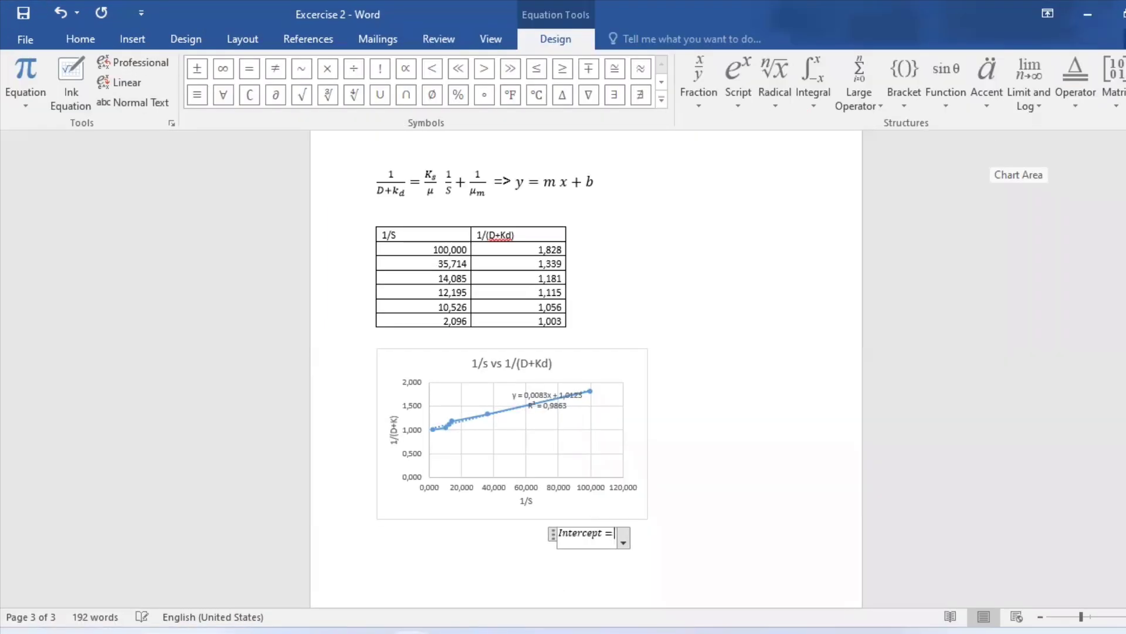
- Write the intercept equation 1/μm = 1.01, taking μ from the Greek symbols
text(1/)
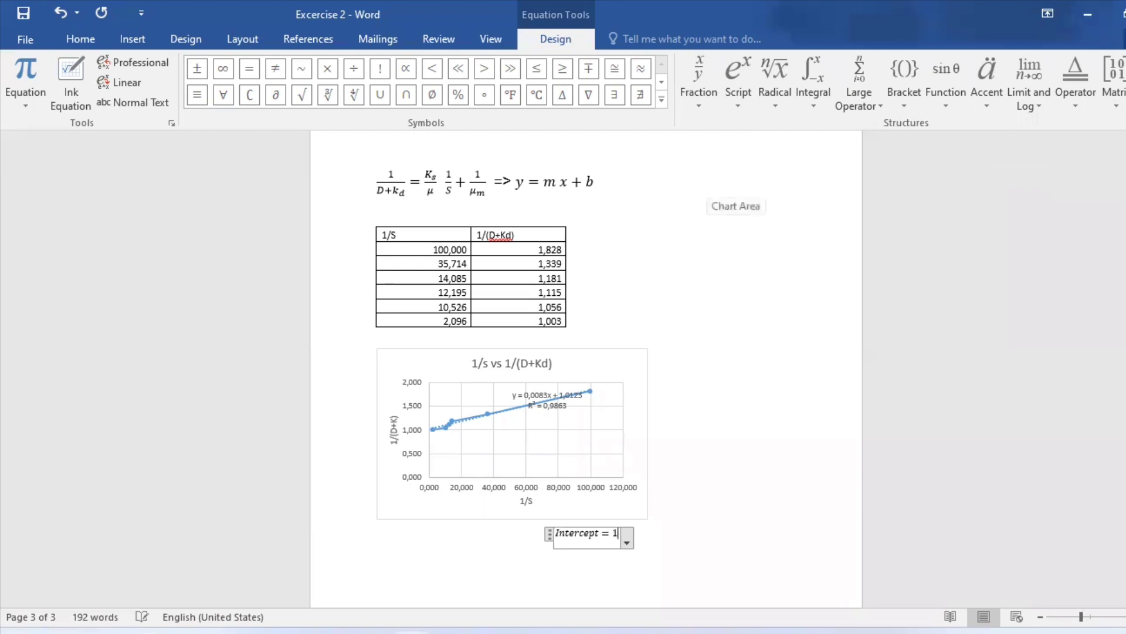
click(660, 83)
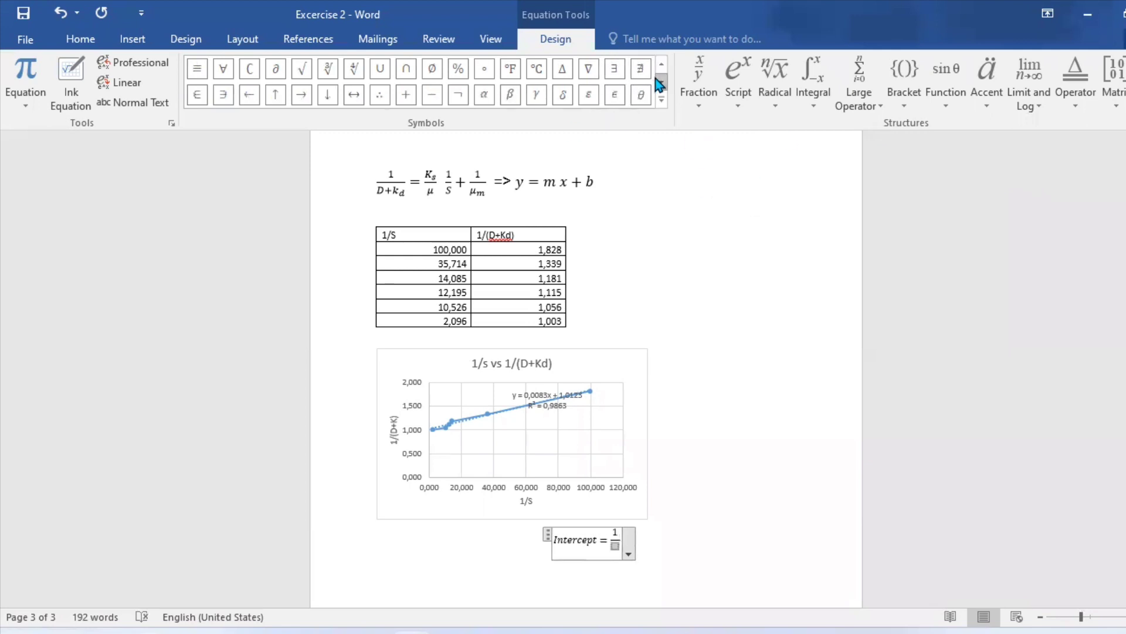
click(660, 83)
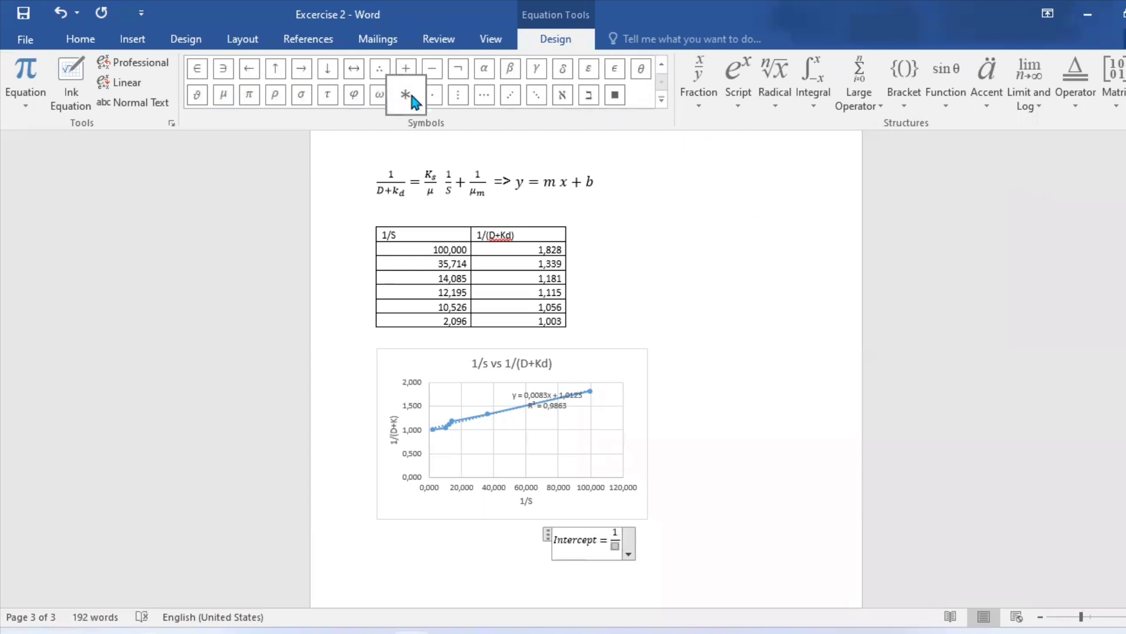
click(223, 94)
text(_m)
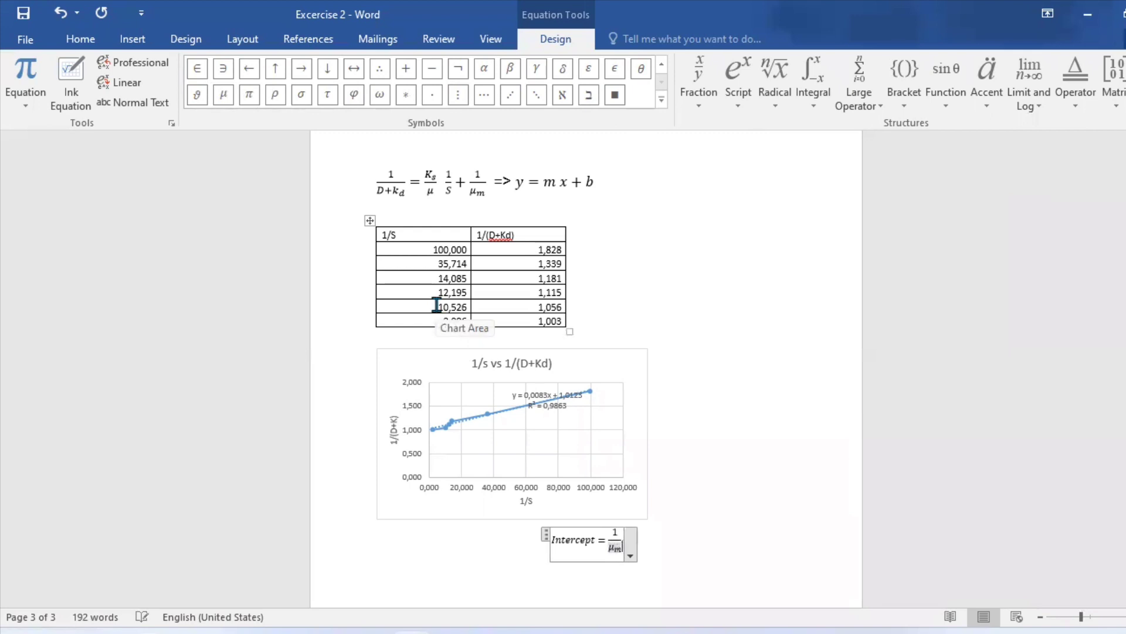
text(=1.01)
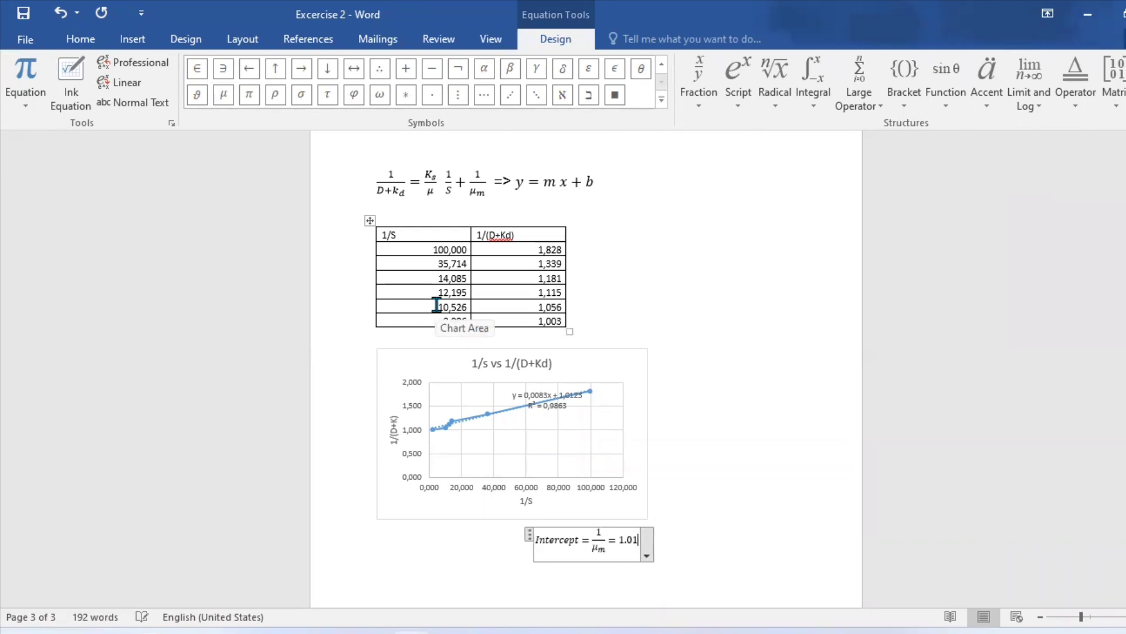
key(Right)
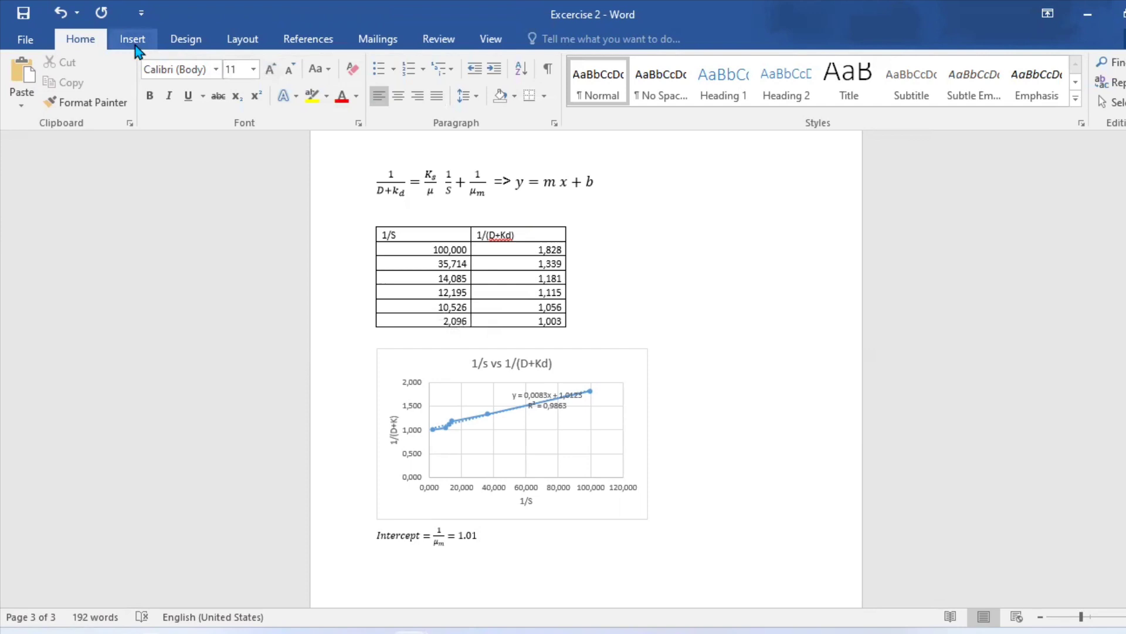
- Add the equation μm = 0.99 h⁻¹ on a new line below the intercept equation
click(446, 543)
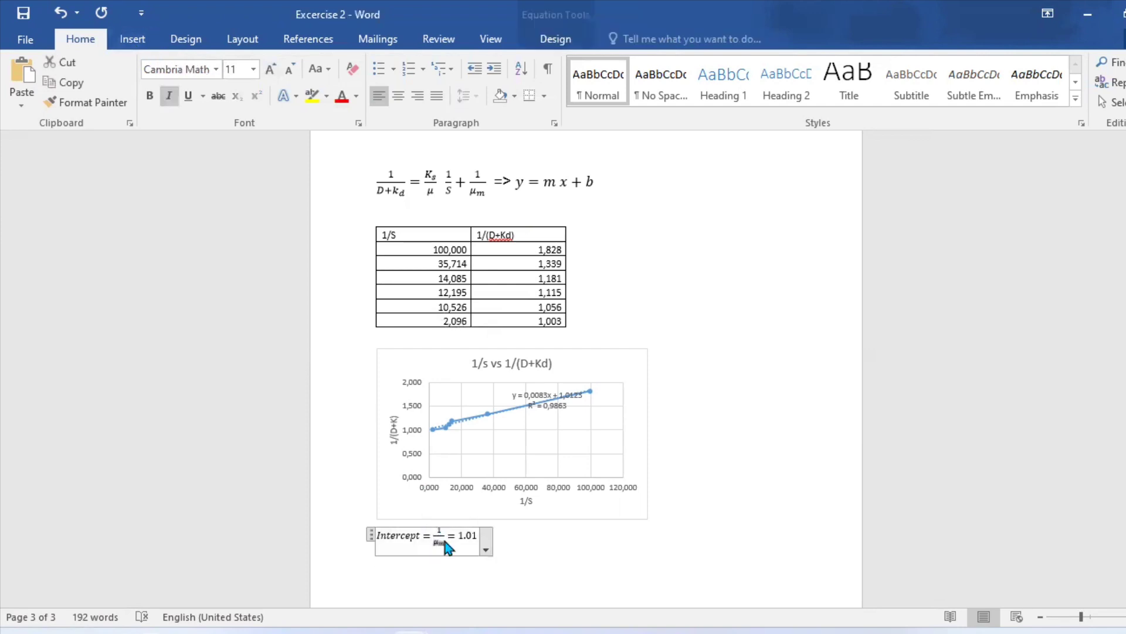
double_click(469, 569)
key(alt+equal)
text(\mu_m=0.9)
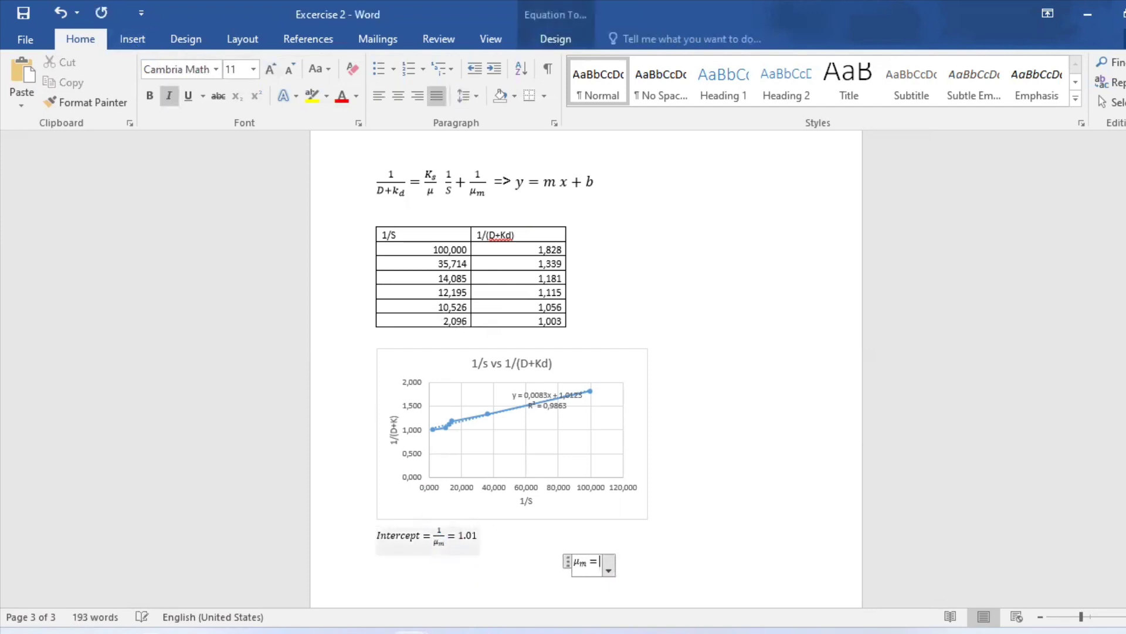
text(9 h^-1)
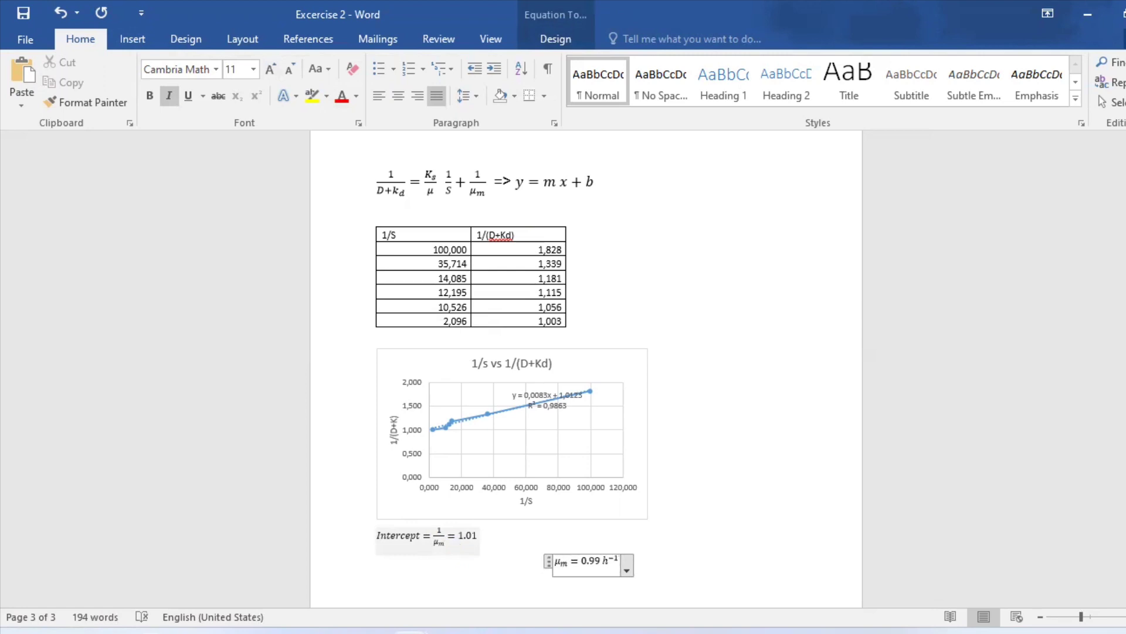
key(Right)
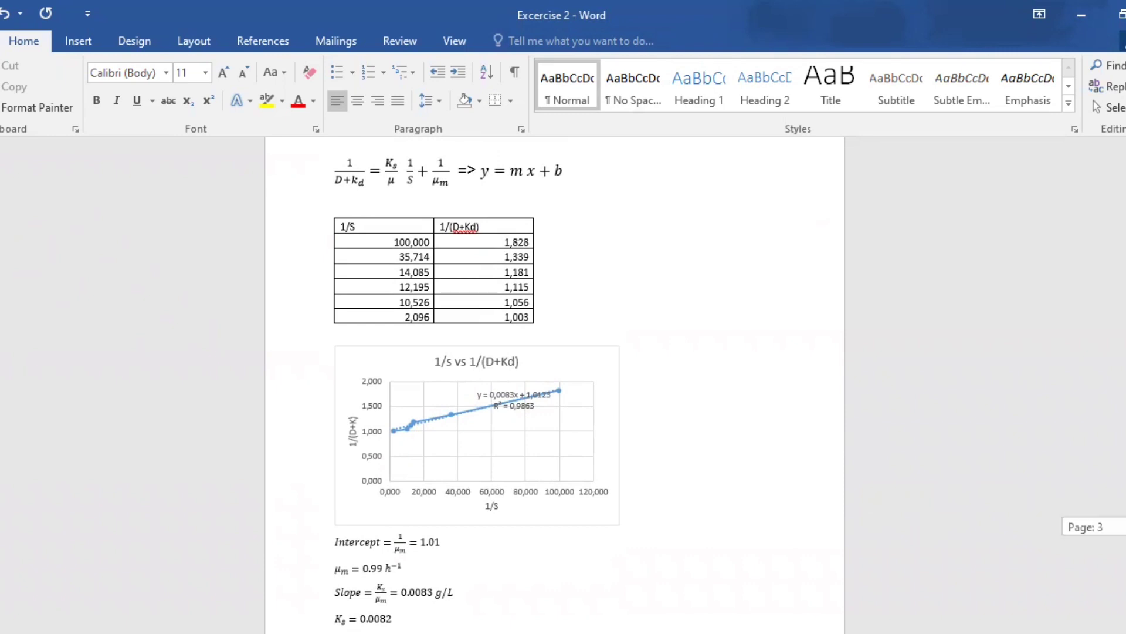
scroll(554, 381, up, 15)
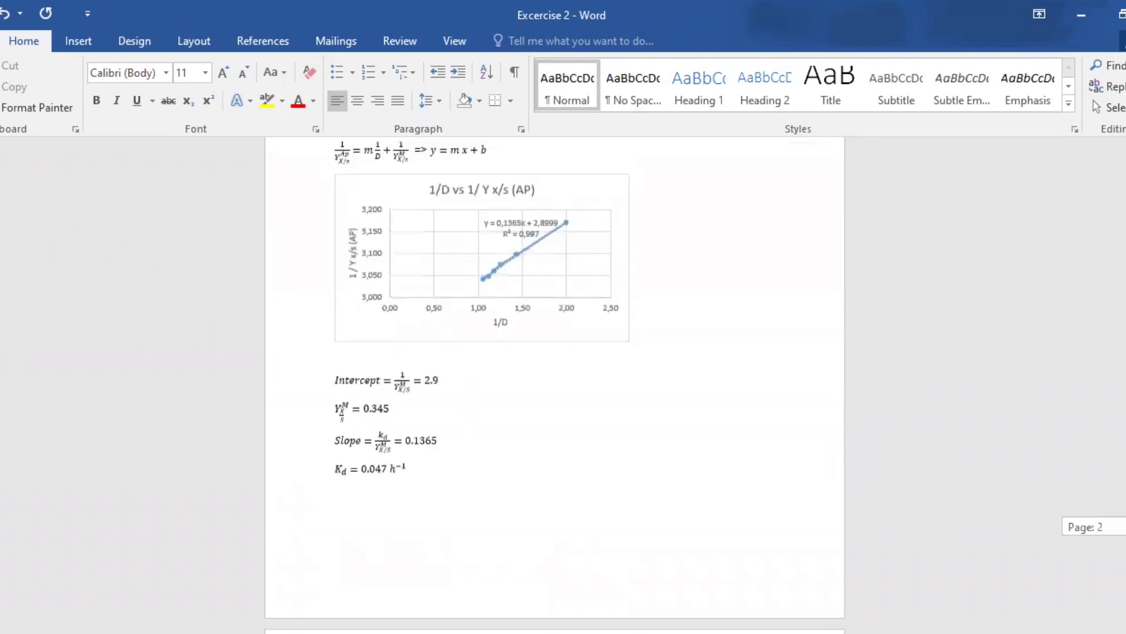
scroll(538, 381, down, 2)
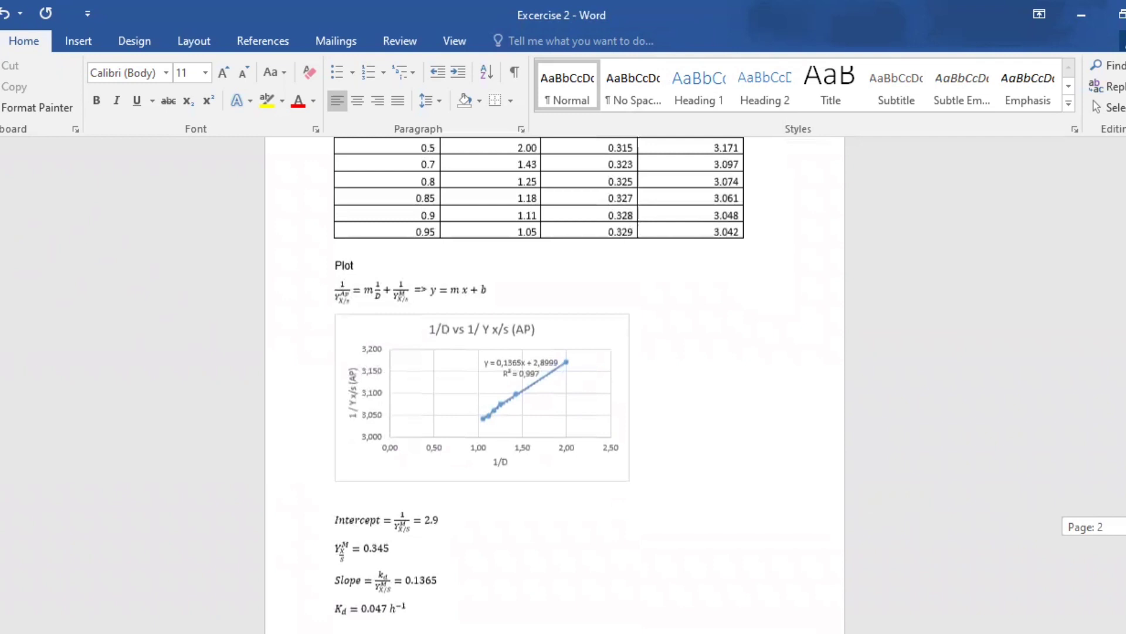
scroll(539, 381, up, 5)
scroll(555, 381, up, 10)
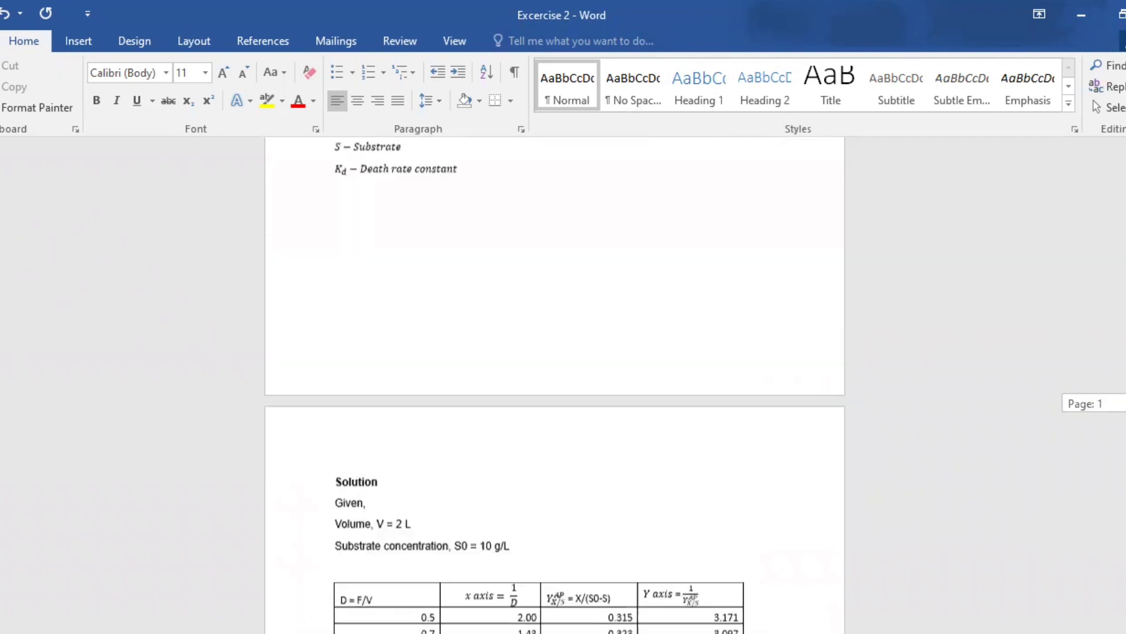
scroll(554, 381, up, 4)
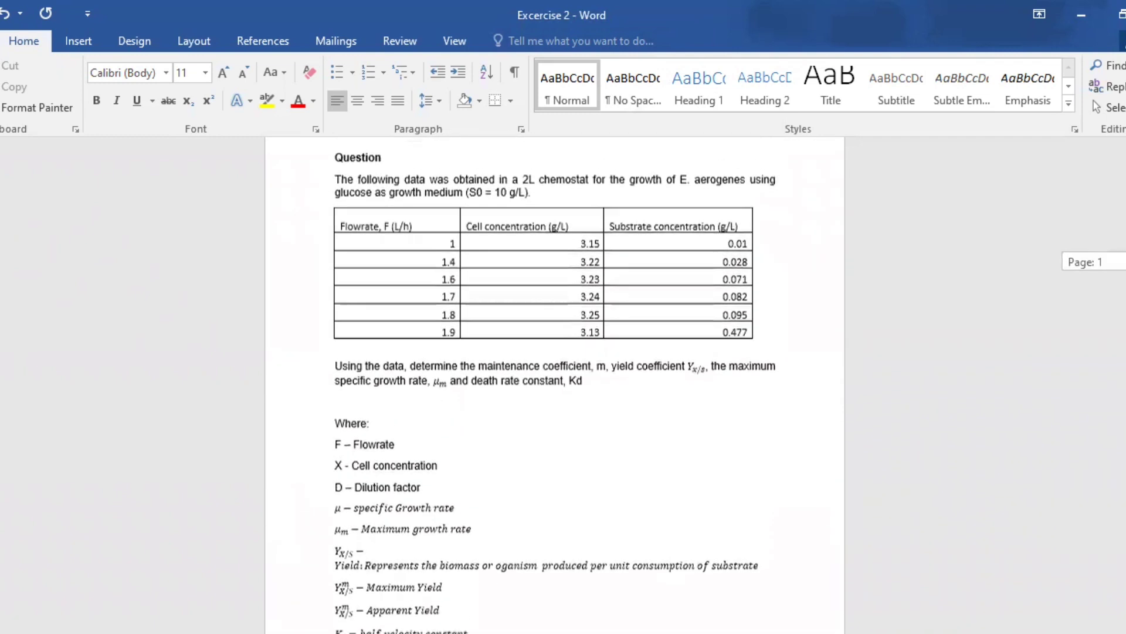
scroll(555, 381, down, 5)
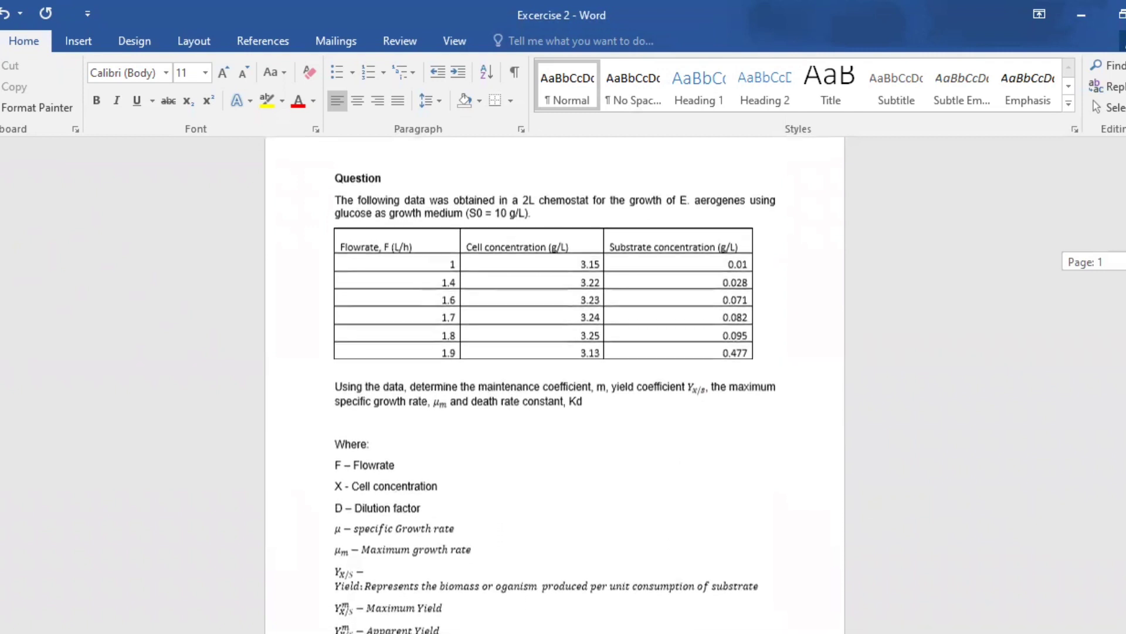
scroll(554, 382, down, 12)
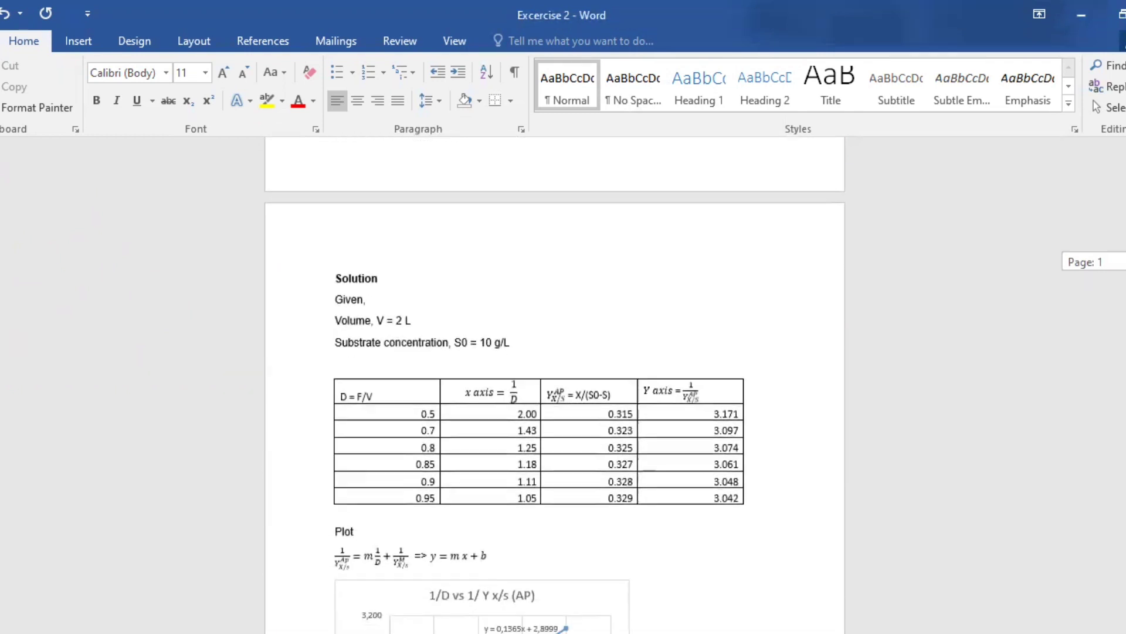
scroll(555, 381, down, 13)
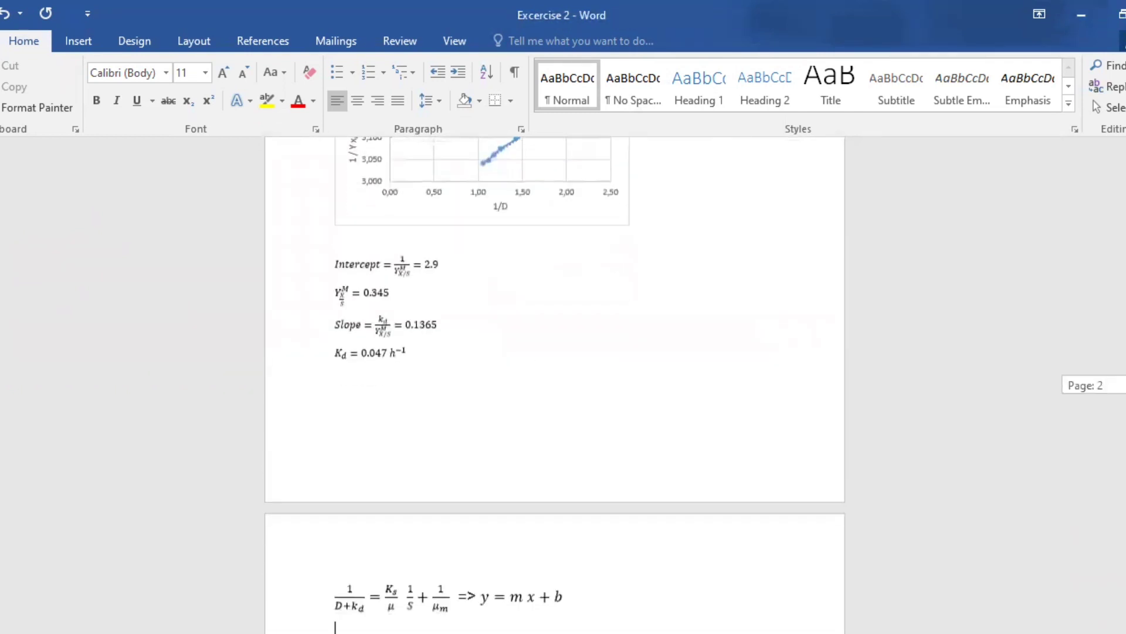
scroll(554, 381, down, 7)
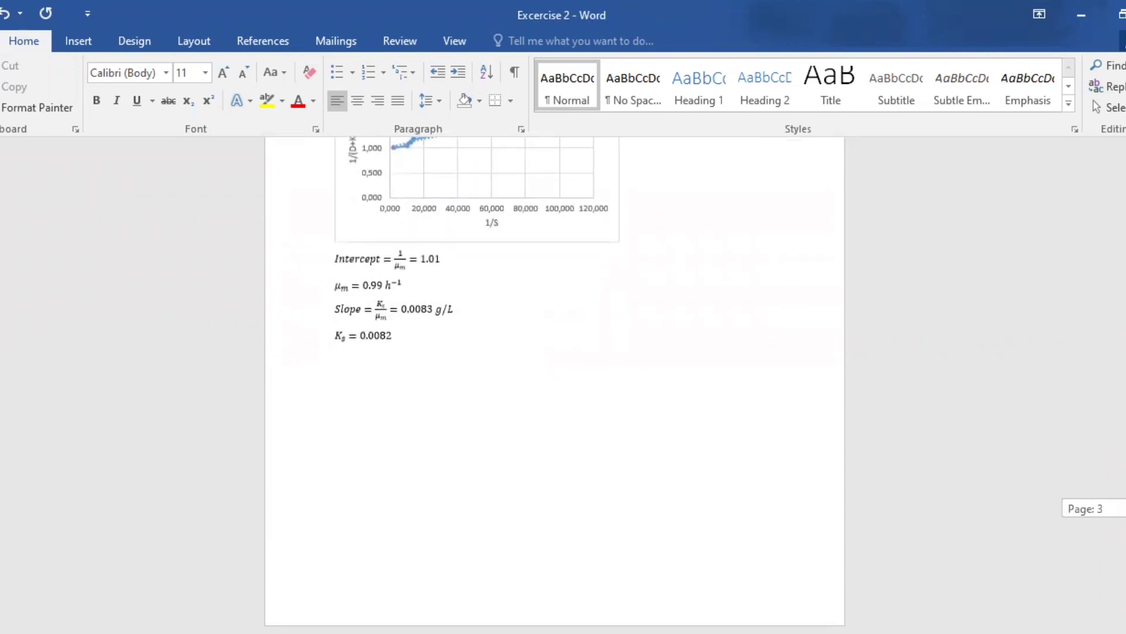